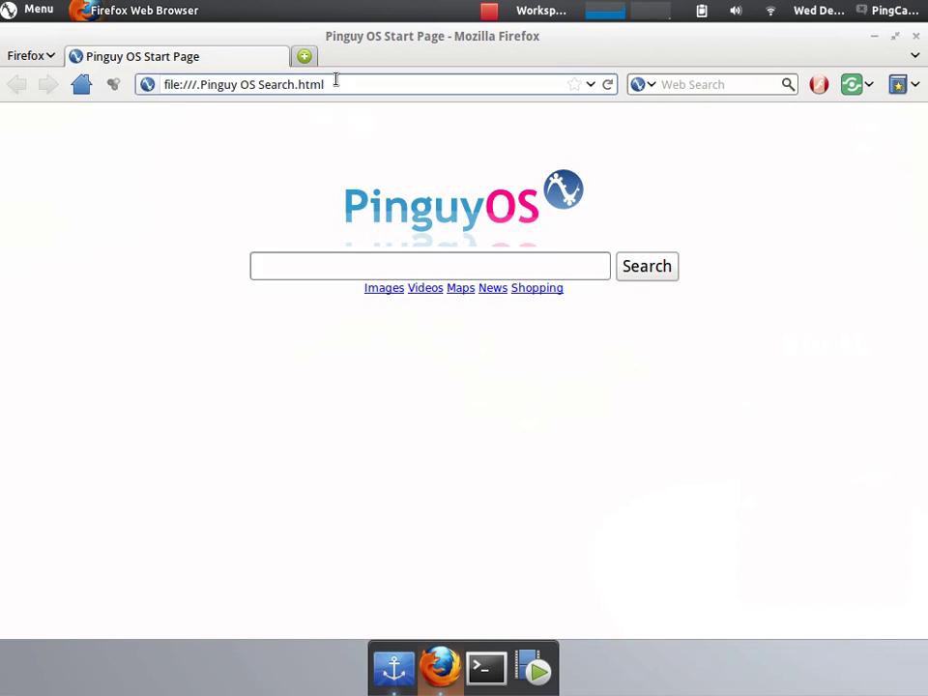
Load the pinguyos.com website in the browser
{"action": "left_click", "coordinate": [336, 84]}
{"action": "type", "text": "pinguy"}
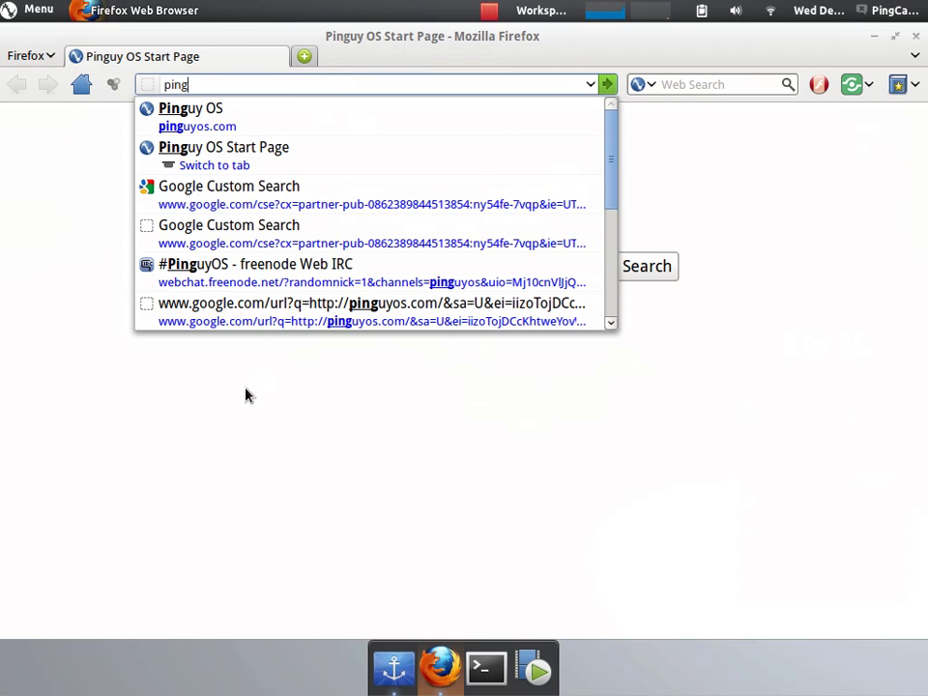
{"action": "type", "text": "os.com"}
{"action": "key", "text": "Return"}
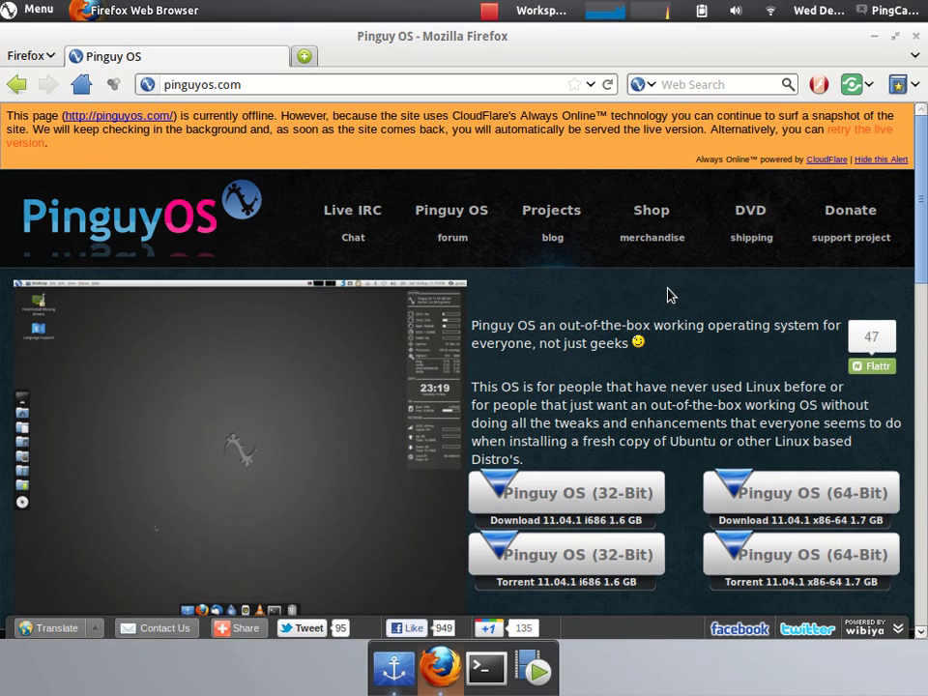
Look through the download options and the distribution description on the Pinguy OS home page, and close the browser
{"action": "scroll", "coordinate": [581, 406], "scroll_direction": "down", "scroll_amount": 2}
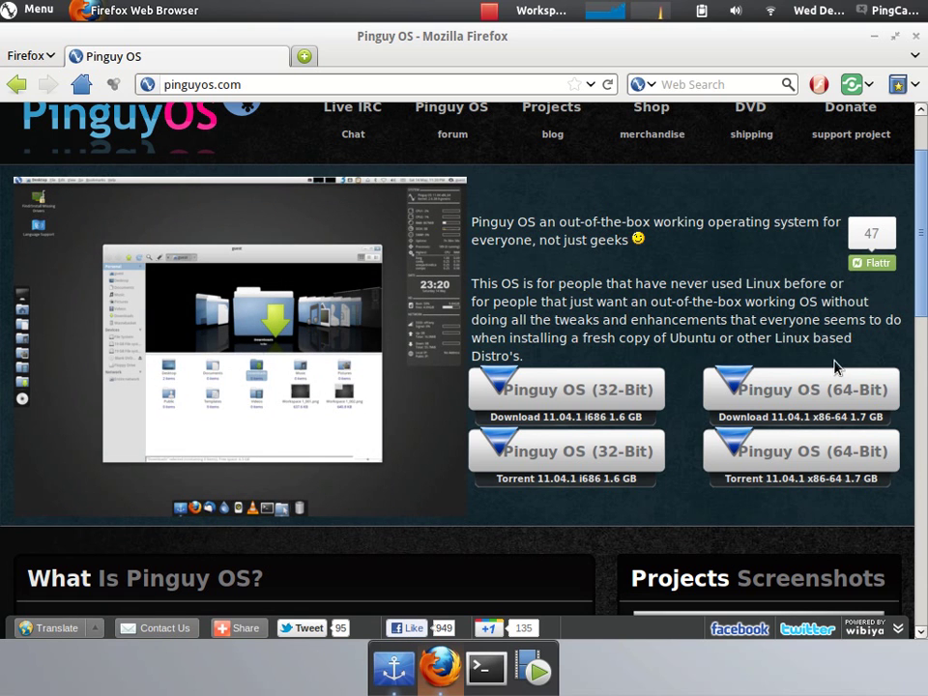
{"action": "scroll", "coordinate": [716, 483], "scroll_direction": "down", "scroll_amount": 6}
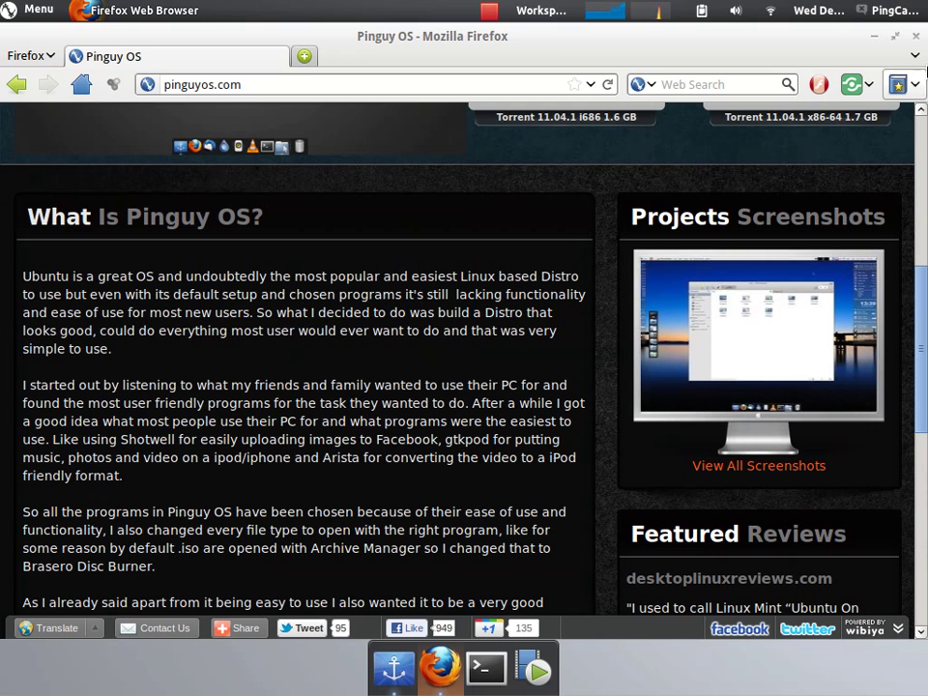
{"action": "left_click", "coordinate": [917, 39]}
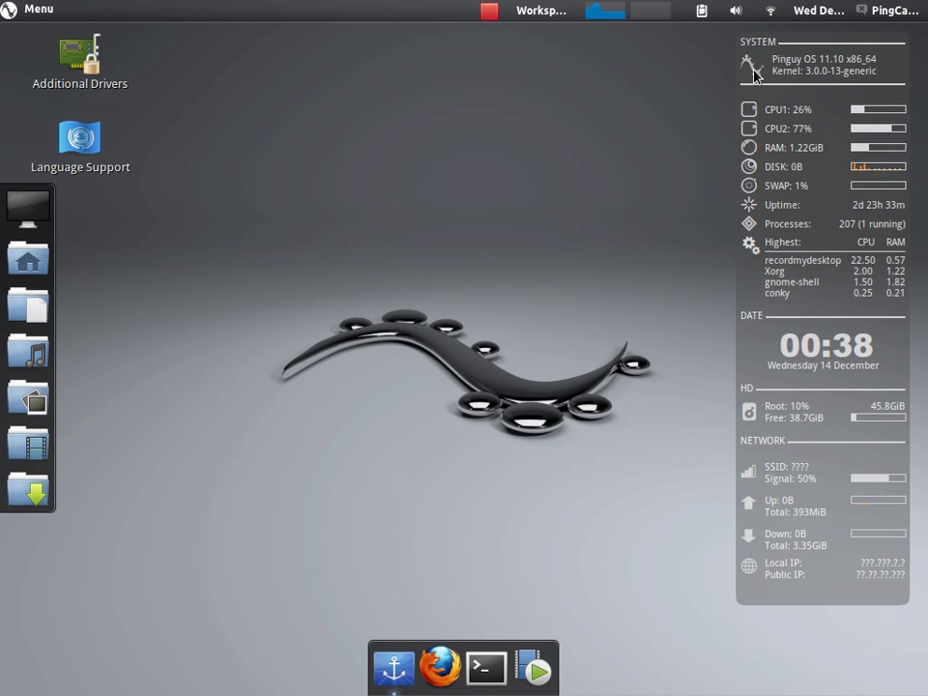
Open the .conkyrc configuration file with vim in a terminal
{"action": "left_click", "coordinate": [486, 667]}
{"action": "type", "text": "vi"}
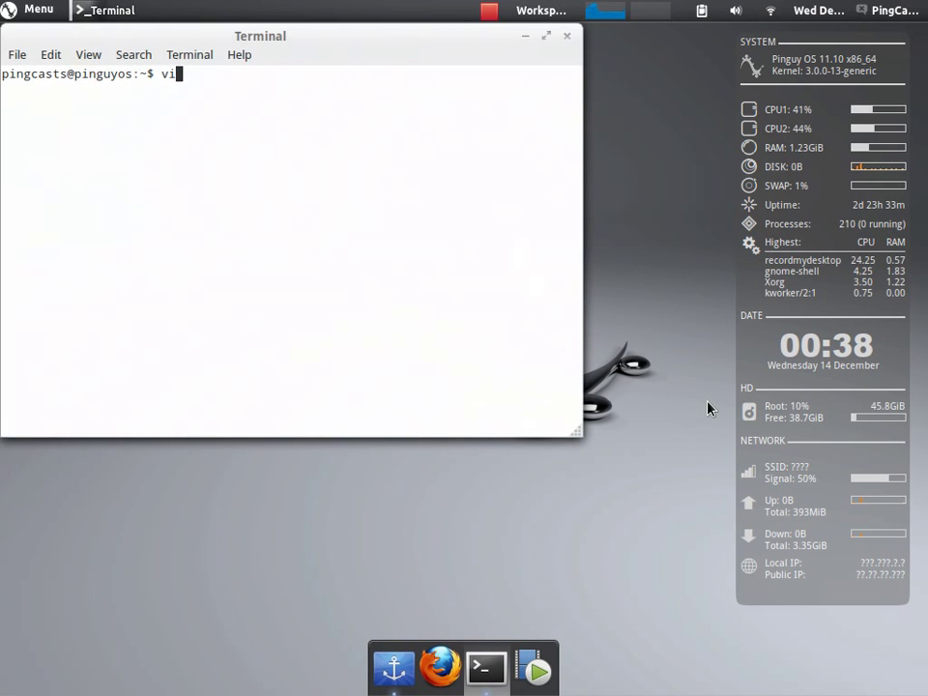
{"action": "type", "text": "m .conkyrc"}
{"action": "key", "text": "Return"}
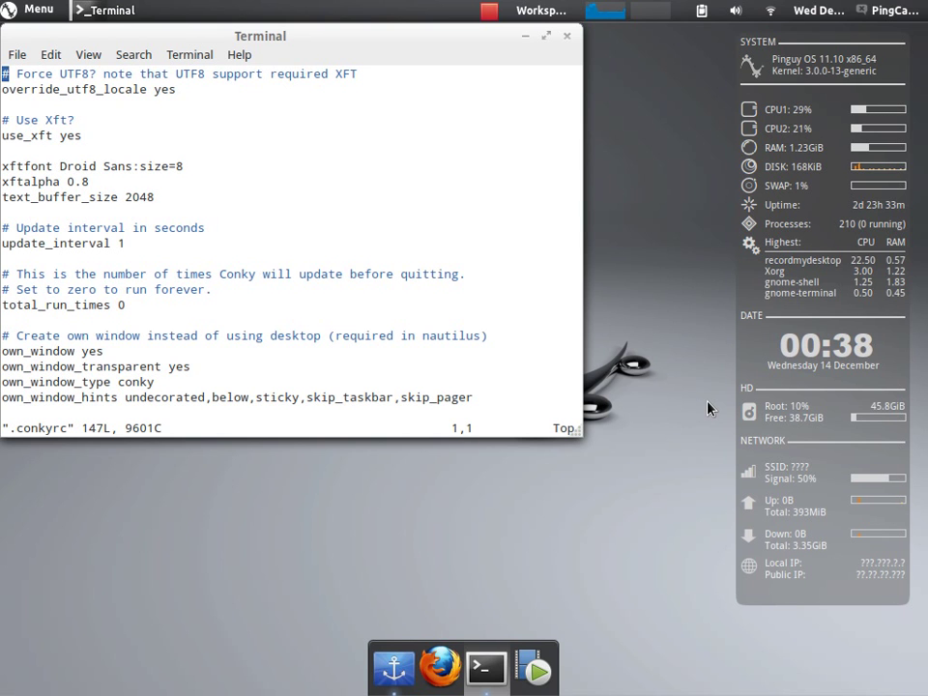
Examine the Conky settings in the first part of the file, down to the draw_shades line
{"action": "key", "text": "Down"}
{"action": "key", "text": "Down"}
{"action": "key", "text": "Down"}
{"action": "key", "text": "Down"}
{"action": "key", "text": "Down"}
{"action": "key", "text": "Down"}
{"action": "key", "text": "Down"}
{"action": "key", "text": "Down"}
{"action": "key", "text": "Down"}
{"action": "key", "text": "Down"}
{"action": "key", "text": "Down"}
{"action": "key", "text": "Down"}
{"action": "key", "text": "Down"}
{"action": "key", "text": "Down"}
{"action": "key", "text": "Down"}
{"action": "key", "text": "Down"}
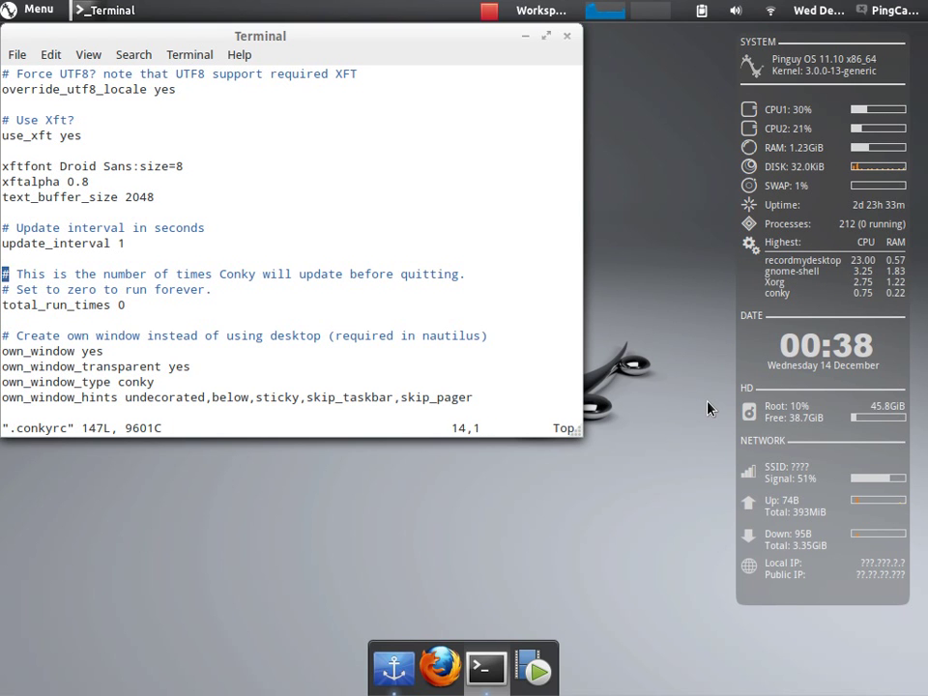
{"action": "key", "text": "Down"}
{"action": "key", "text": "Down"}
{"action": "key", "text": "Down"}
{"action": "key", "text": "Down"}
{"action": "key", "text": "Down"}
{"action": "key", "text": "Down"}
{"action": "key", "text": "Down"}
{"action": "key", "text": "Down"}
{"action": "key", "text": "Down"}
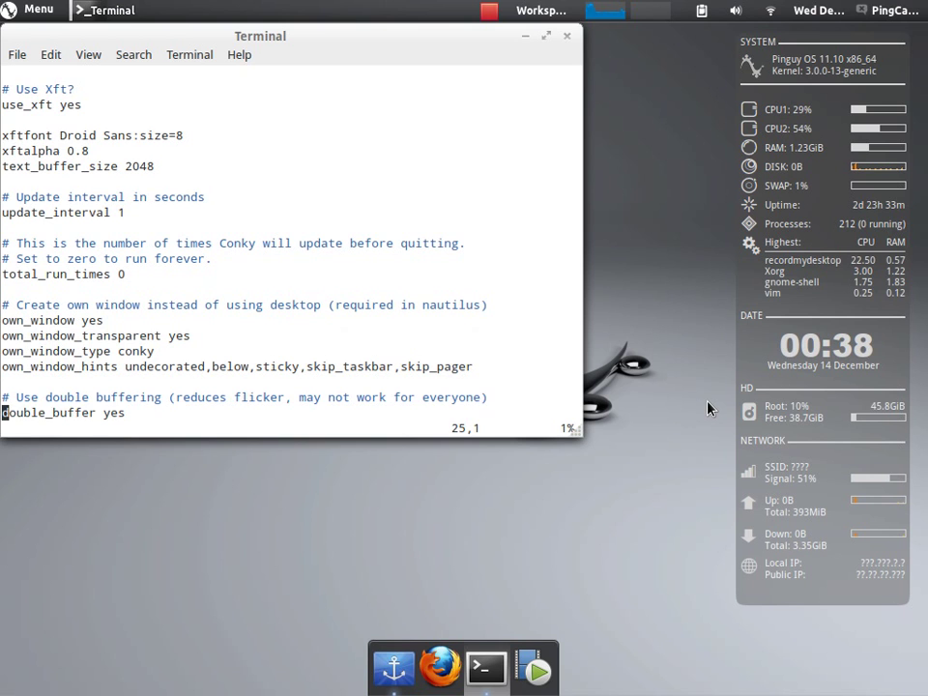
{"action": "key", "text": "Down"}
{"action": "key", "text": "Down"}
{"action": "key", "text": "Down"}
{"action": "key", "text": "Down"}
{"action": "key", "text": "Down"}
{"action": "key", "text": "Down"}
{"action": "key", "text": "Down"}
{"action": "key", "text": "Down"}
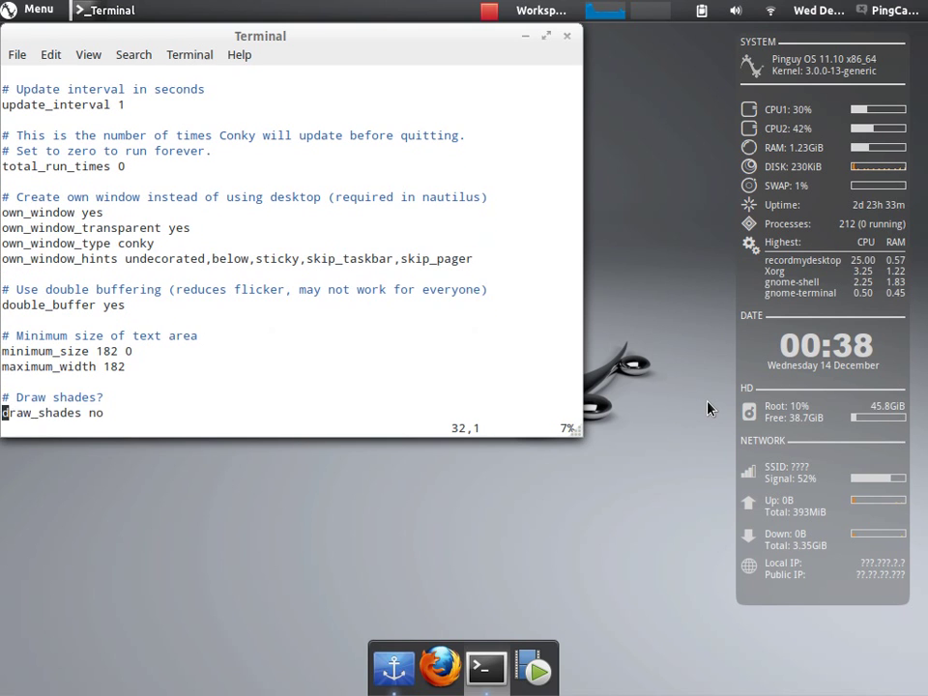
Quit vim without saving and exit the terminal session
{"action": "type", "text": ":q"}
{"action": "key", "text": "Return"}
{"action": "type", "text": "exit"}
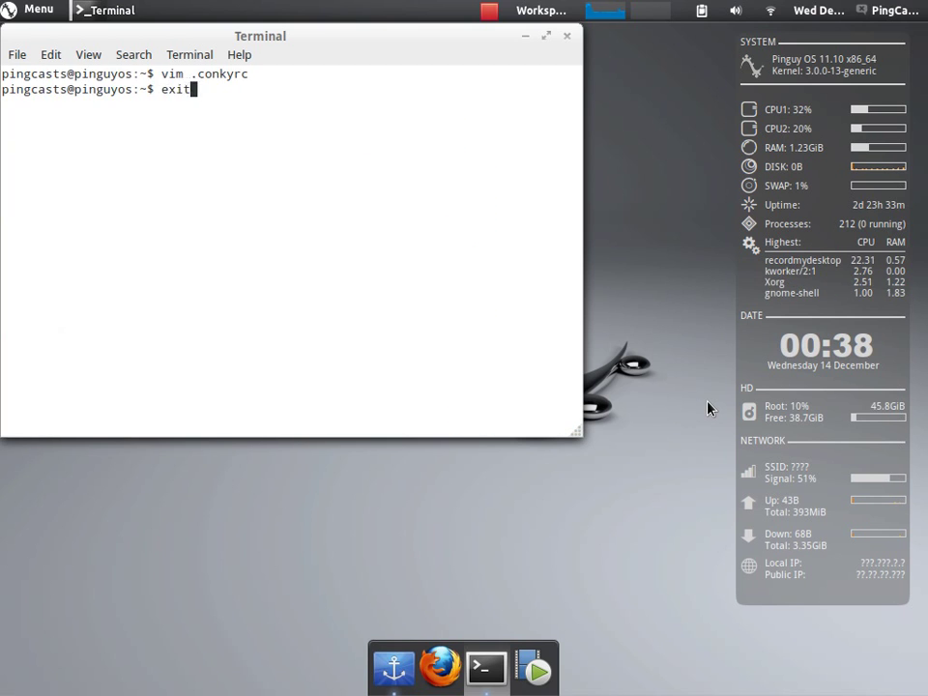
{"action": "key", "text": "Return"}
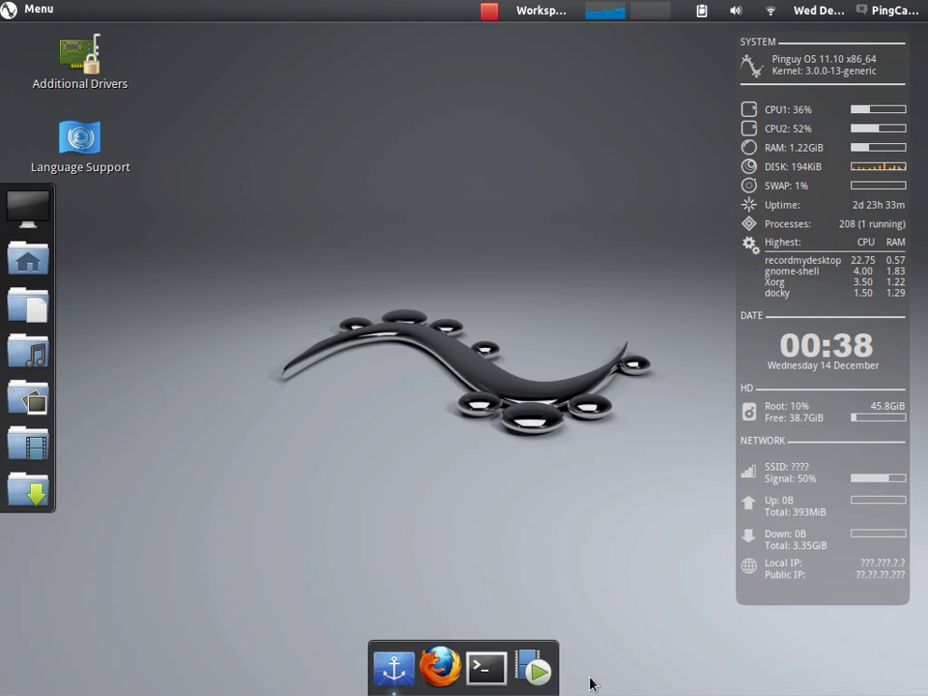
Open the Docky settings and switch Start When User Logs In off and back on
{"action": "left_click", "coordinate": [395, 667]}
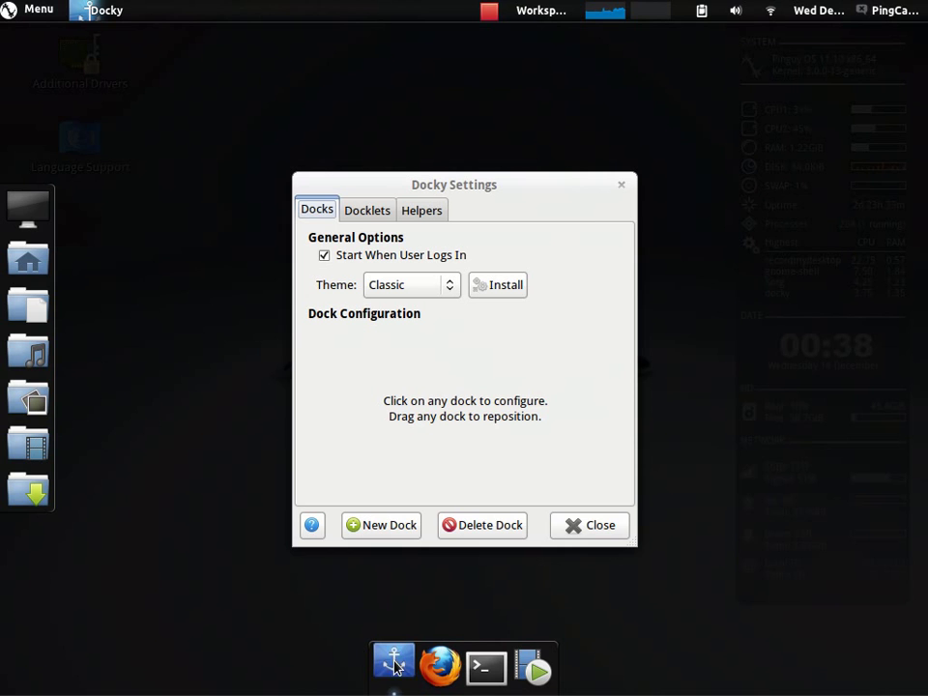
{"action": "left_click", "coordinate": [322, 258]}
{"action": "left_click", "coordinate": [323, 257]}
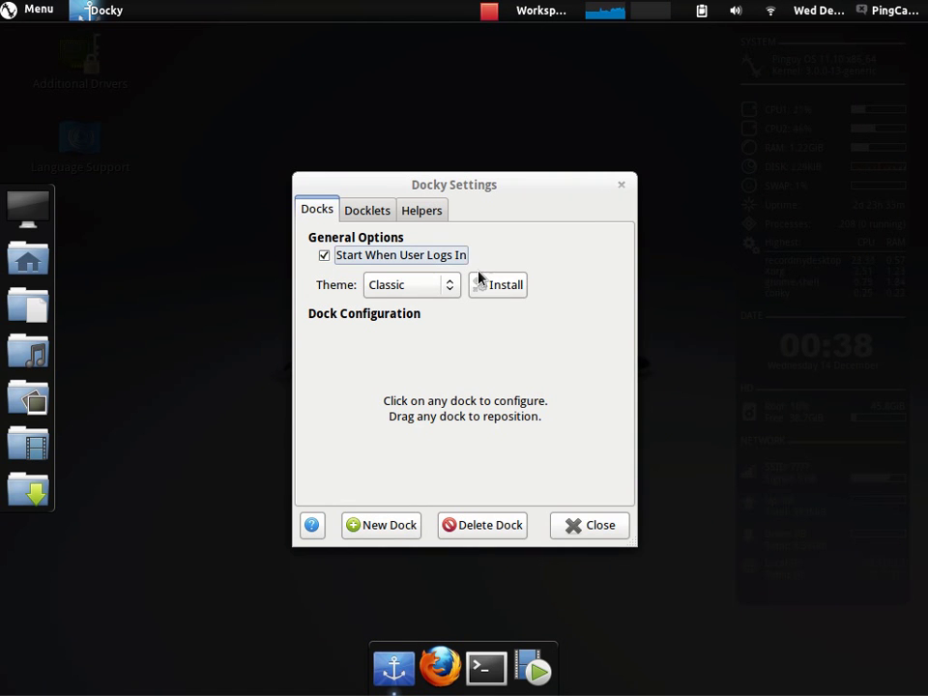
Try the Air, Glass and Grayscale themes for the docks and settle on the HUD theme
{"action": "left_click", "coordinate": [406, 284]}
{"action": "left_click", "coordinate": [402, 305]}
{"action": "left_click", "coordinate": [407, 287]}
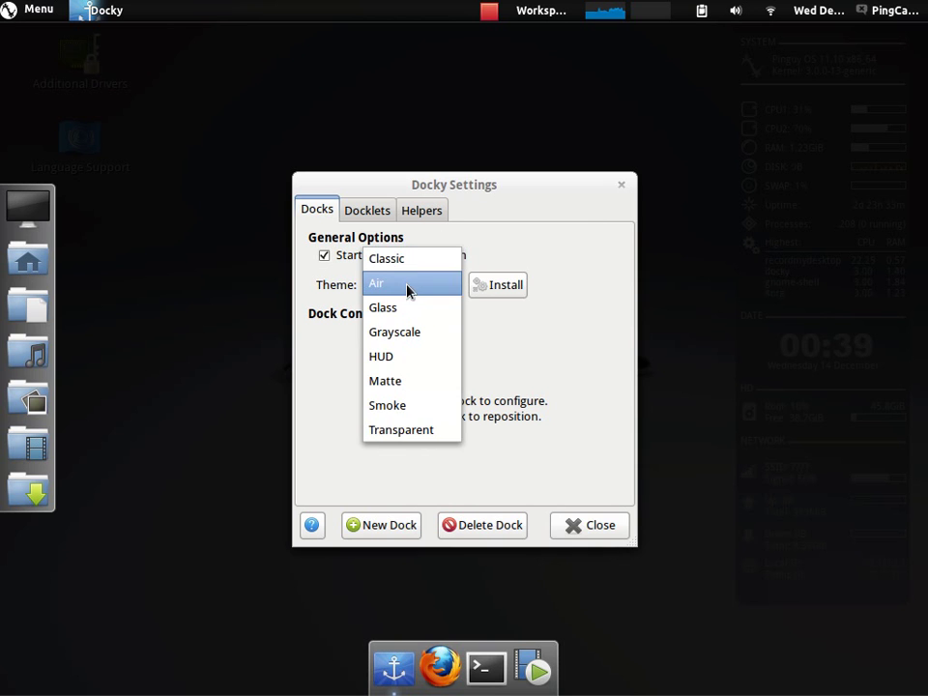
{"action": "left_click", "coordinate": [408, 306]}
{"action": "left_click", "coordinate": [412, 291]}
{"action": "left_click", "coordinate": [414, 308]}
{"action": "left_click", "coordinate": [417, 295]}
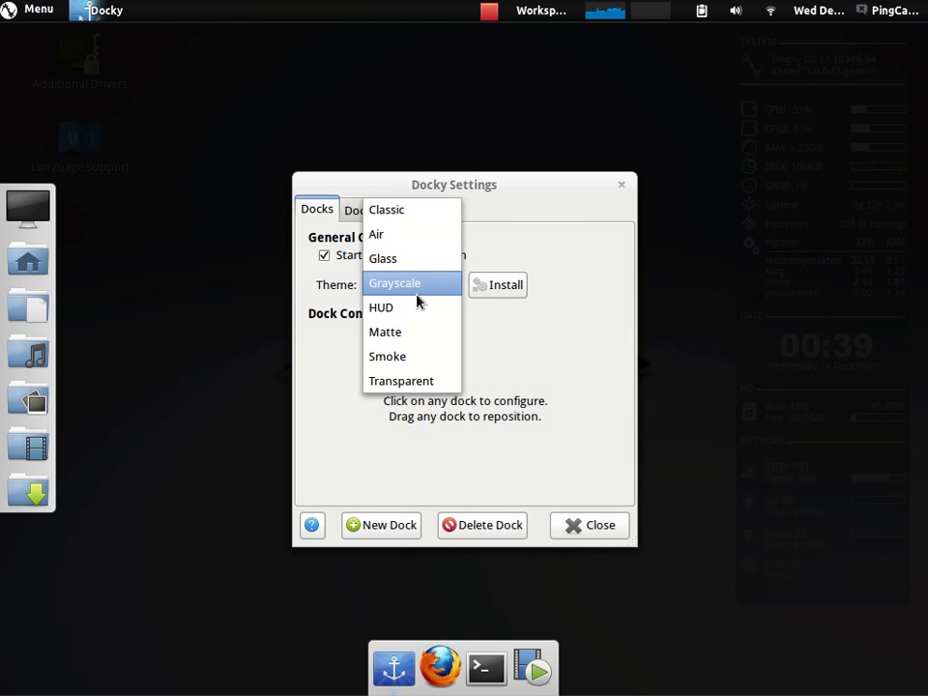
{"action": "left_click", "coordinate": [414, 308]}
Add the CPU Monitor and Clock docklets to the application launcher dock
{"action": "left_click", "coordinate": [381, 215]}
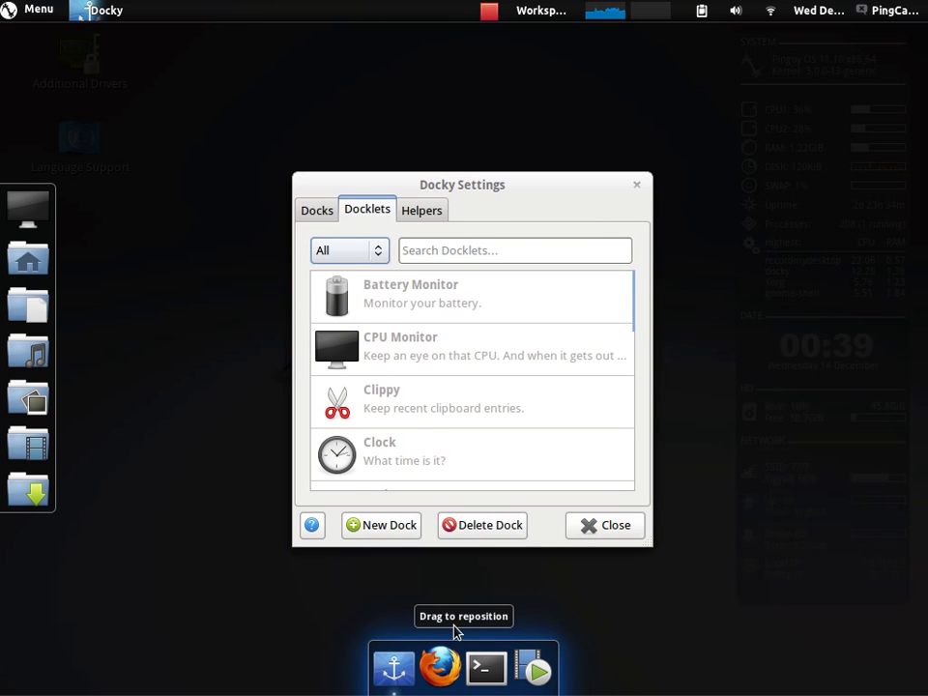
{"action": "left_click", "coordinate": [421, 357]}
{"action": "left_click", "coordinate": [612, 389]}
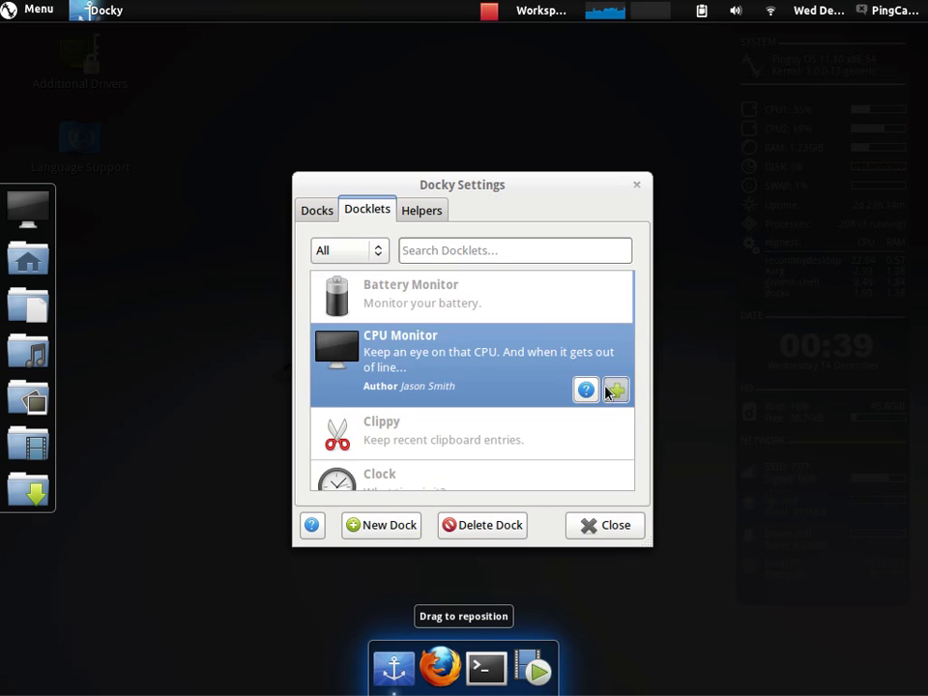
{"action": "scroll", "coordinate": [541, 397], "scroll_direction": "down", "scroll_amount": 2}
{"action": "left_click", "coordinate": [522, 408]}
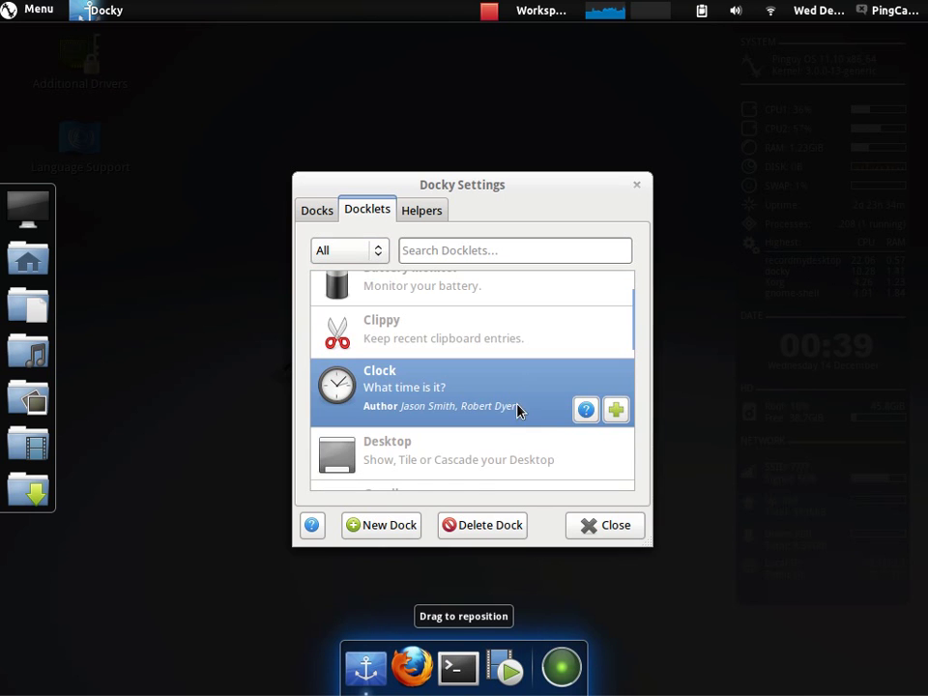
{"action": "left_click", "coordinate": [614, 410]}
{"action": "scroll", "coordinate": [563, 380], "scroll_direction": "down", "scroll_amount": 3}
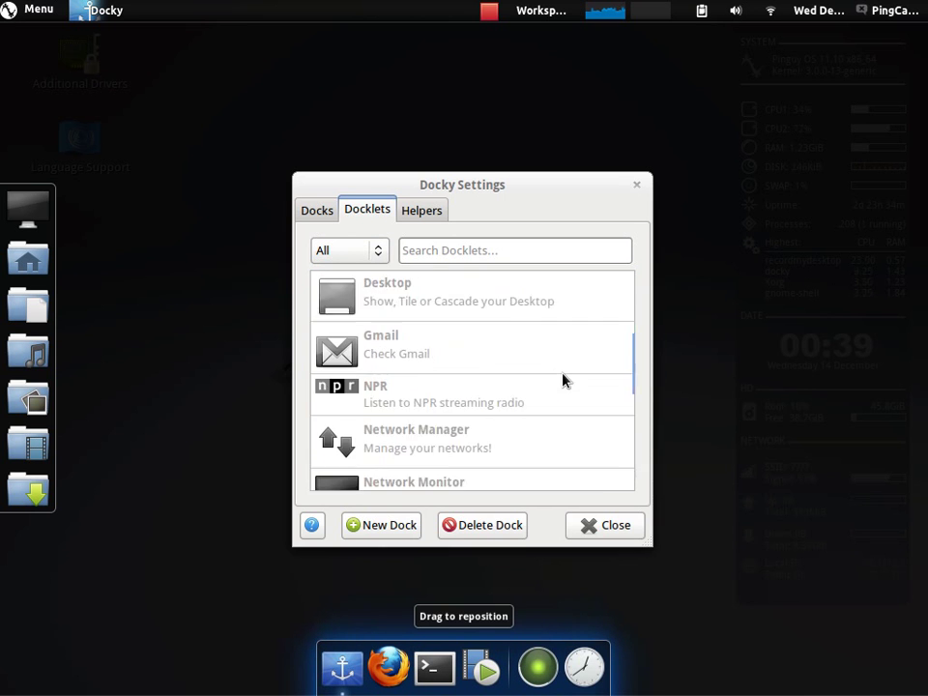
Turn off icon zoom for both the application launcher dock and the folder dock
{"action": "left_click", "coordinate": [321, 212]}
{"action": "left_click", "coordinate": [323, 409]}
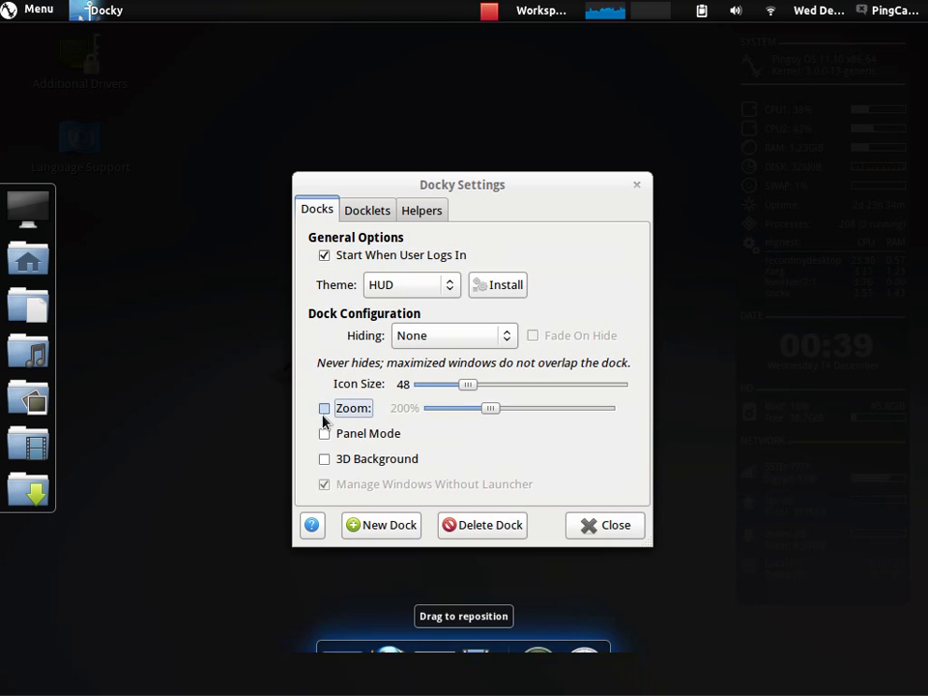
{"action": "left_click", "coordinate": [52, 411]}
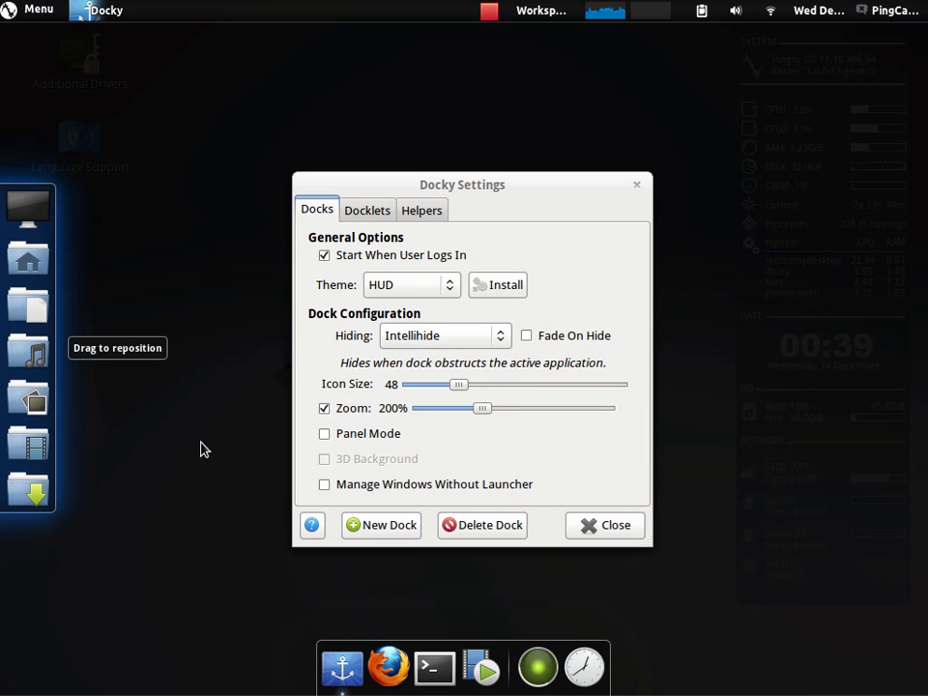
{"action": "left_click", "coordinate": [327, 409]}
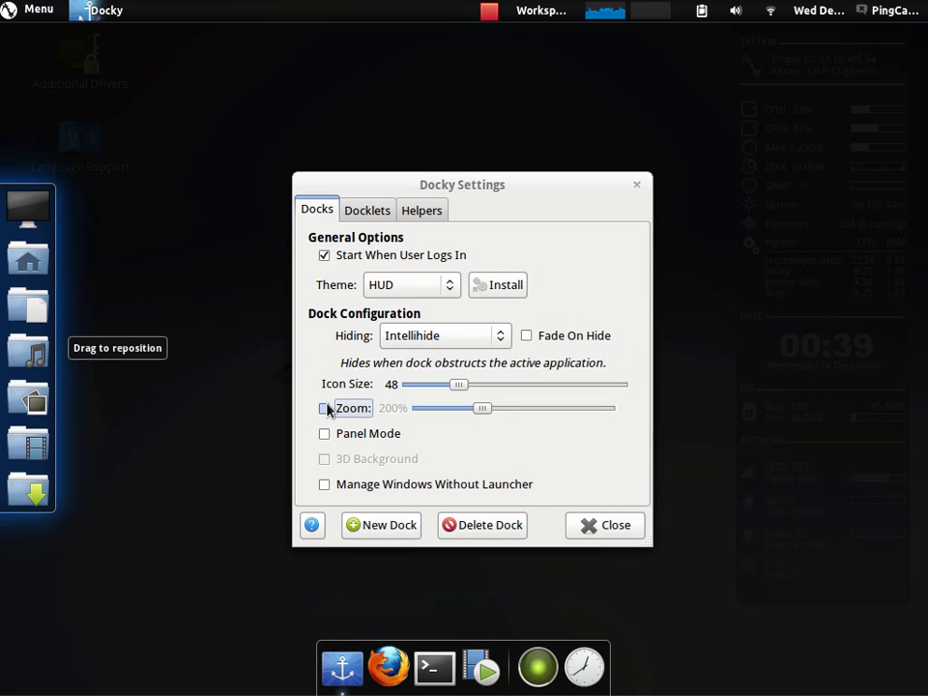
Enable the 3D background for the application launcher dock and close the Docky settings
{"action": "left_click", "coordinate": [373, 683]}
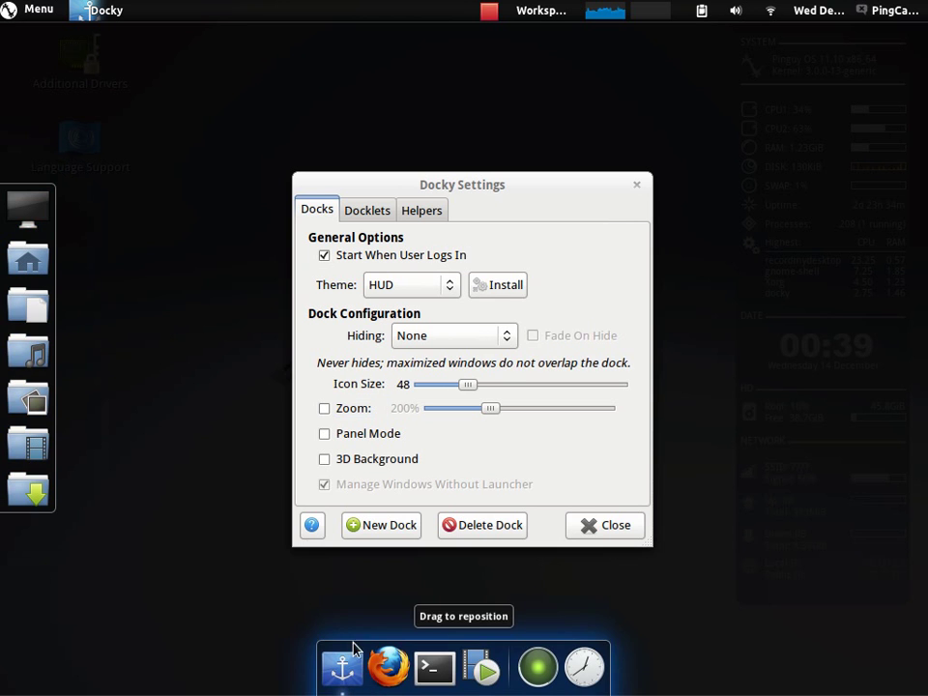
{"action": "left_click", "coordinate": [325, 461]}
{"action": "left_click", "coordinate": [609, 519]}
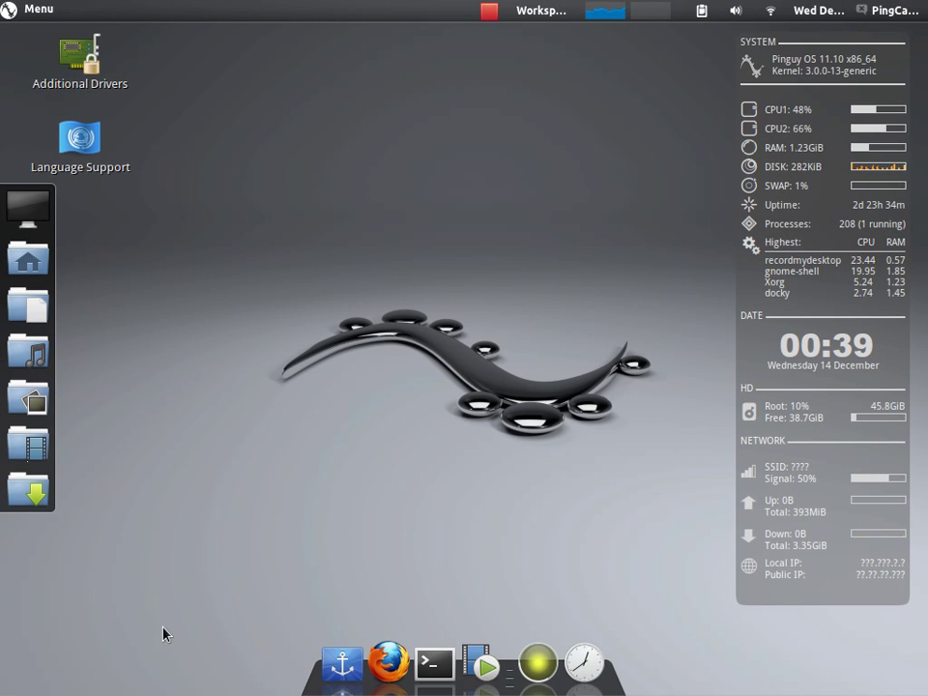
Switch the dock clock to a digital 24-hour clock that shows the date
{"action": "right_click", "coordinate": [582, 667]}
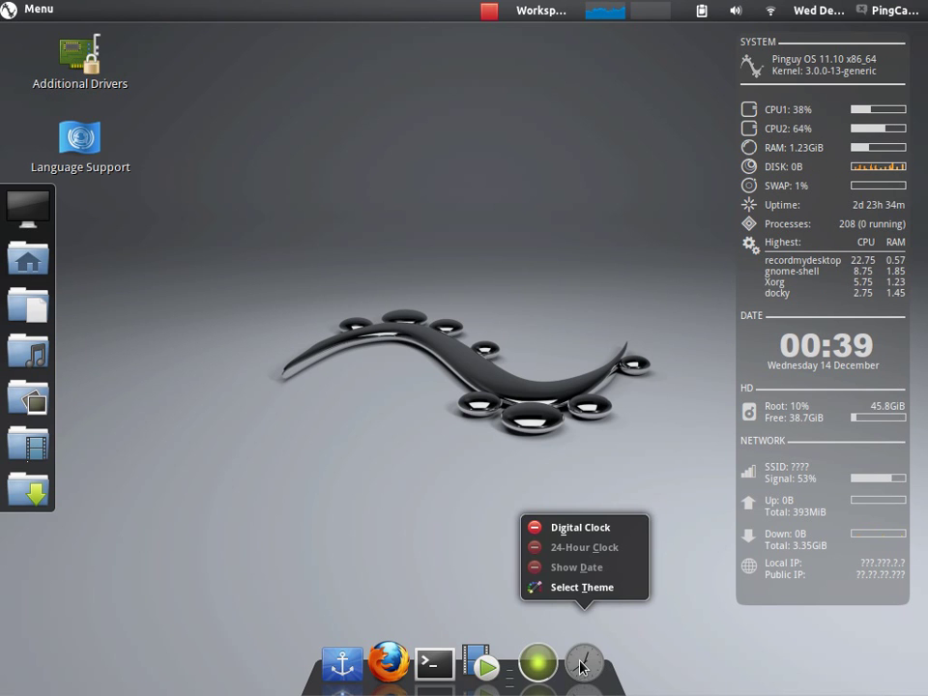
{"action": "left_click", "coordinate": [554, 530]}
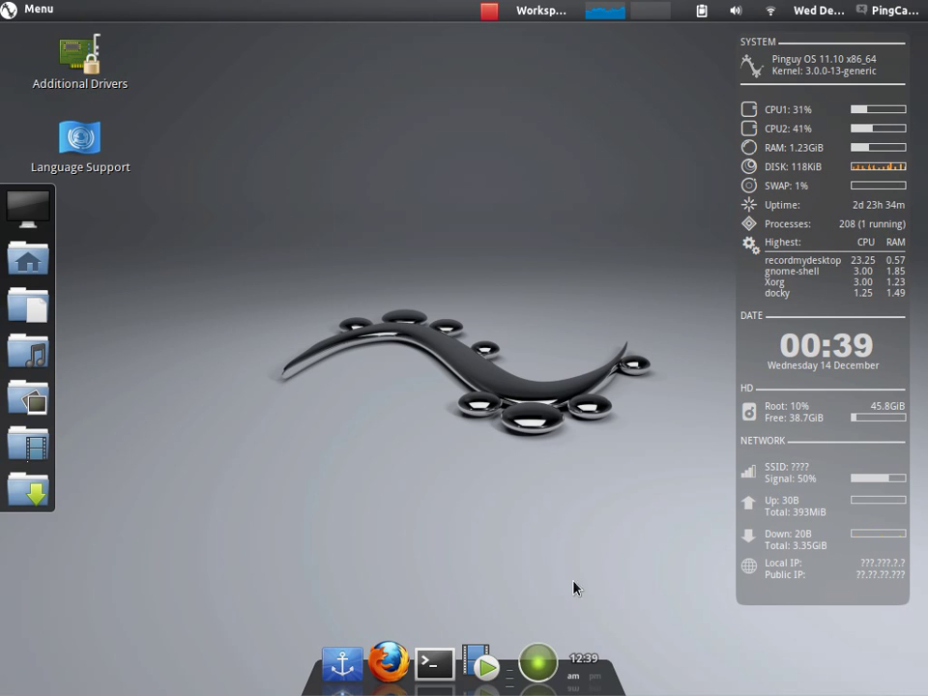
{"action": "right_click", "coordinate": [578, 646]}
{"action": "left_click", "coordinate": [549, 562]}
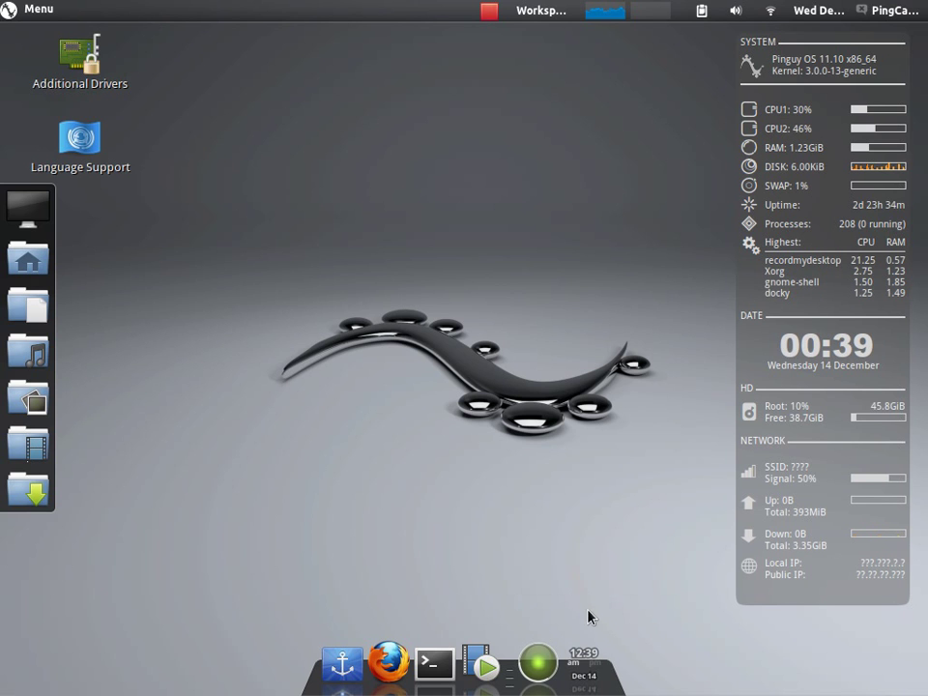
{"action": "right_click", "coordinate": [583, 651]}
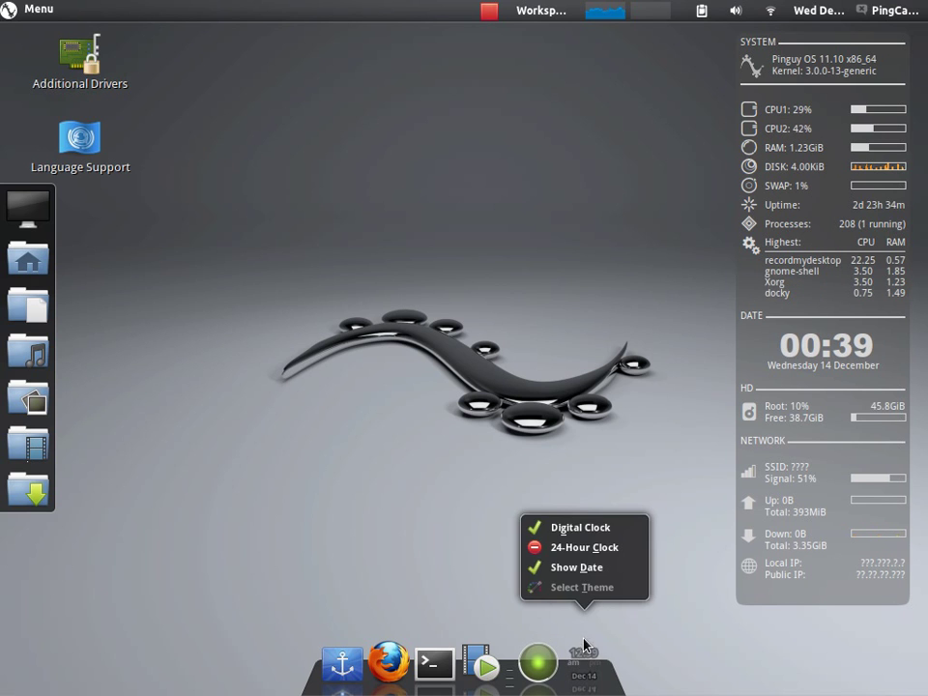
{"action": "left_click", "coordinate": [559, 547]}
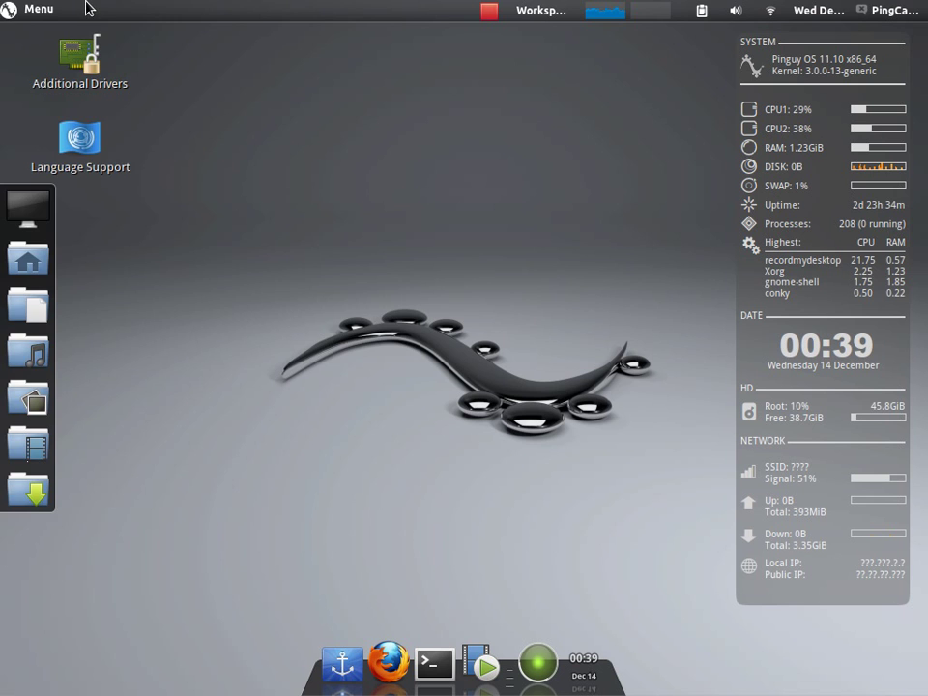
Search the main menu for firefox, launch Firefox Web Browser from it, and close the browser
{"action": "left_click", "coordinate": [38, 9]}
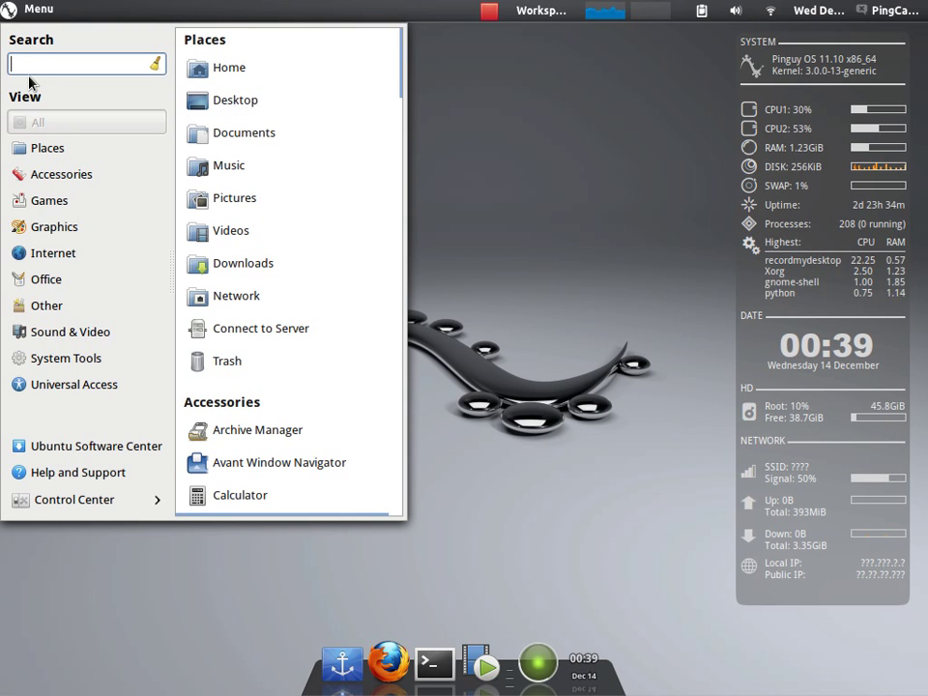
{"action": "type", "text": "firefox"}
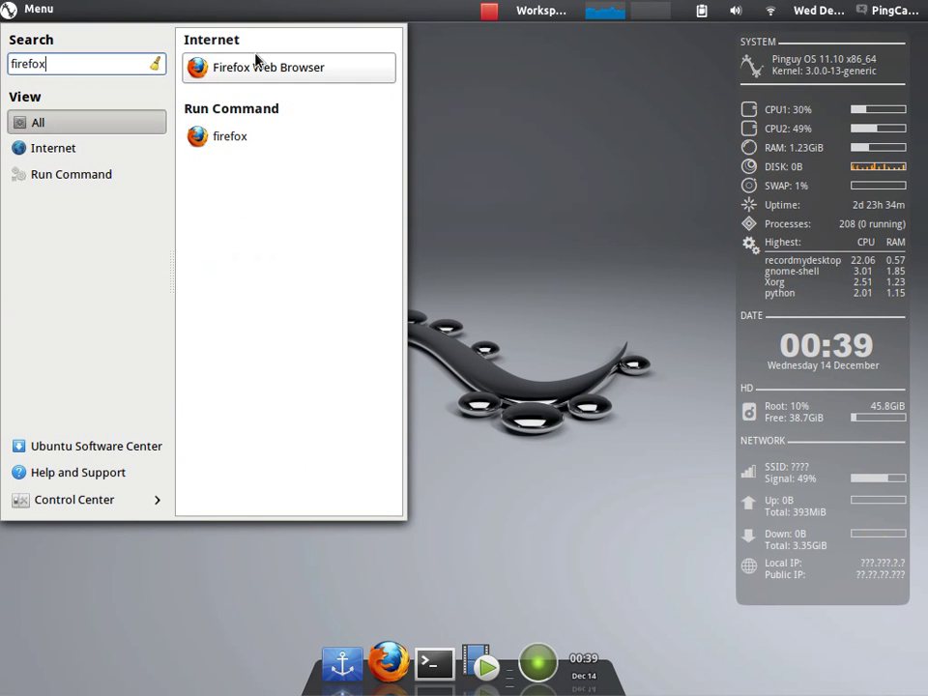
{"action": "left_click", "coordinate": [254, 68]}
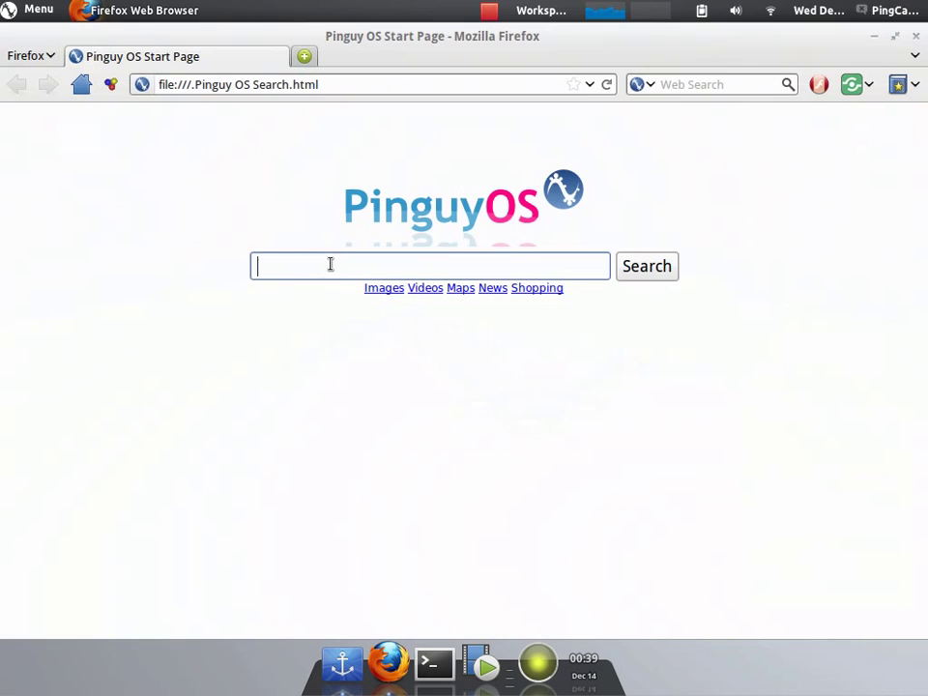
{"action": "left_click", "coordinate": [916, 36]}
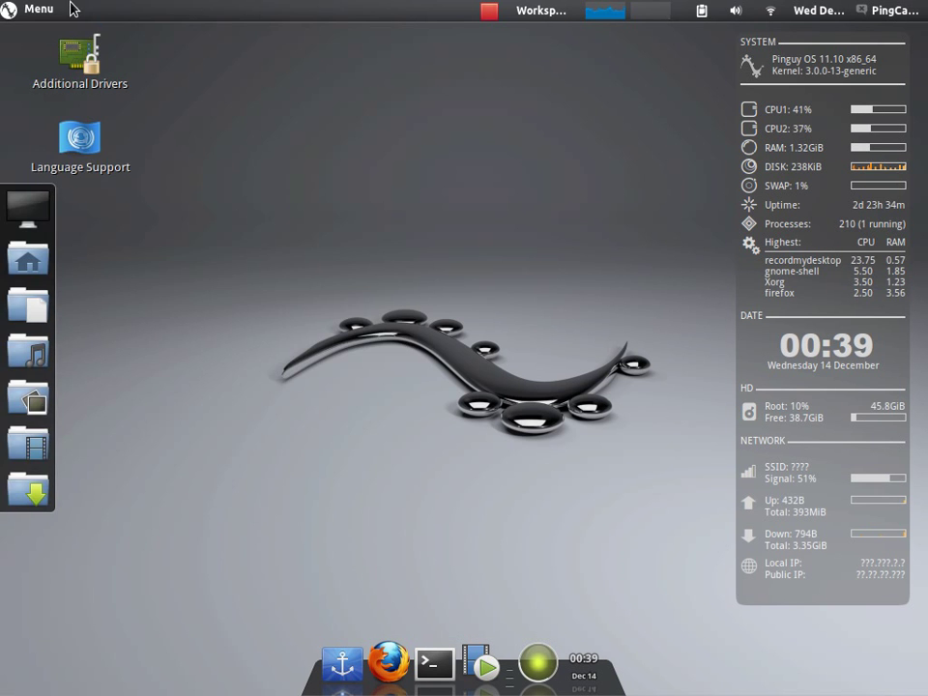
Browse the main menu's Places, Accessories, Games, Graphics, Internet and Office categories, ending on the full application list
{"action": "left_click", "coordinate": [43, 8]}
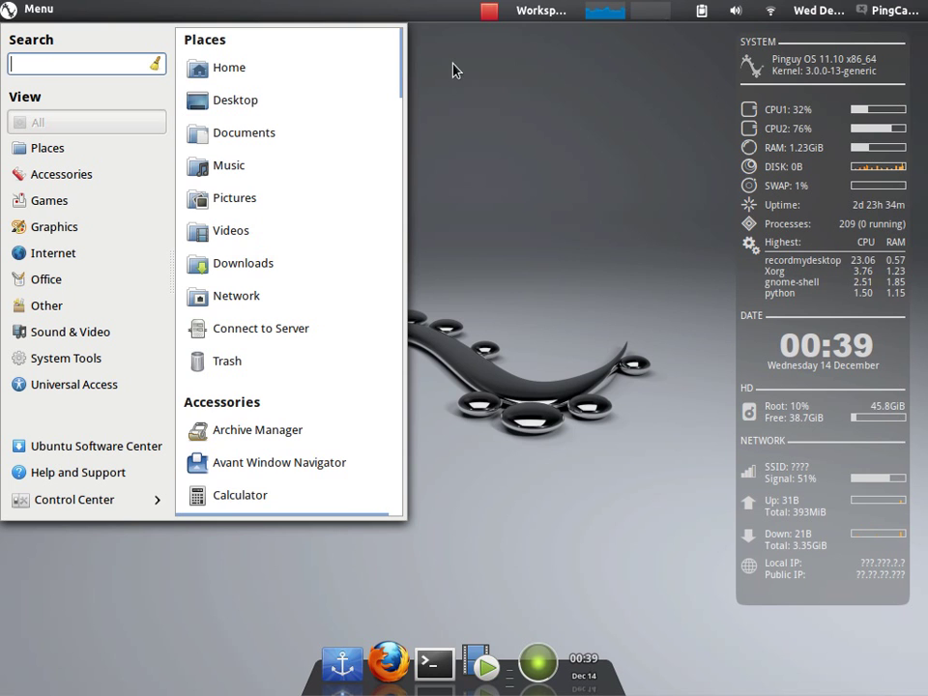
{"action": "left_click_drag", "start_coordinate": [404, 58], "coordinate": [417, 9]}
{"action": "left_click", "coordinate": [111, 147]}
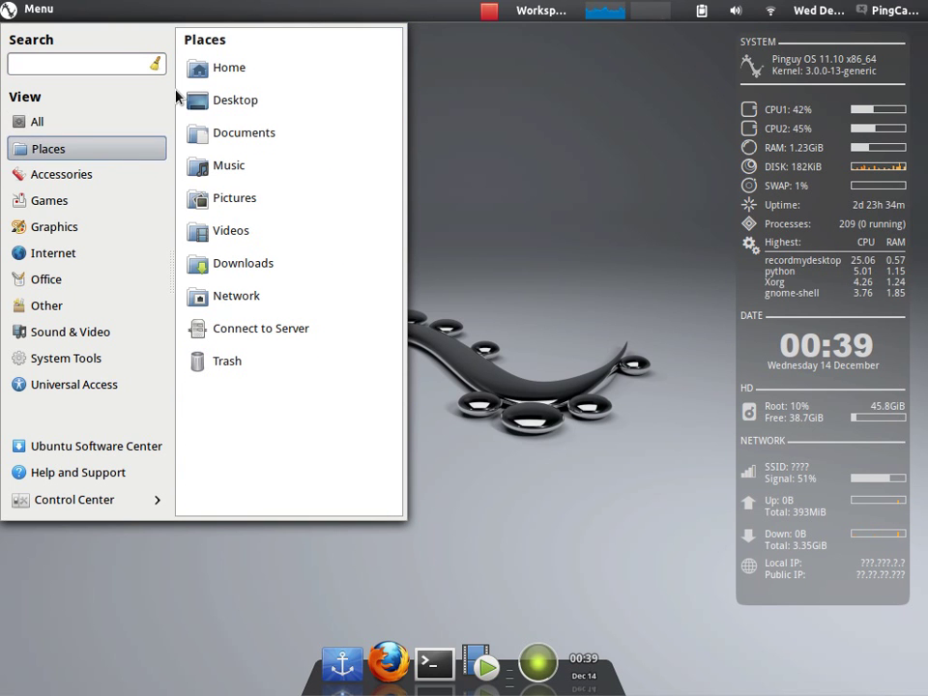
{"action": "left_click", "coordinate": [63, 174]}
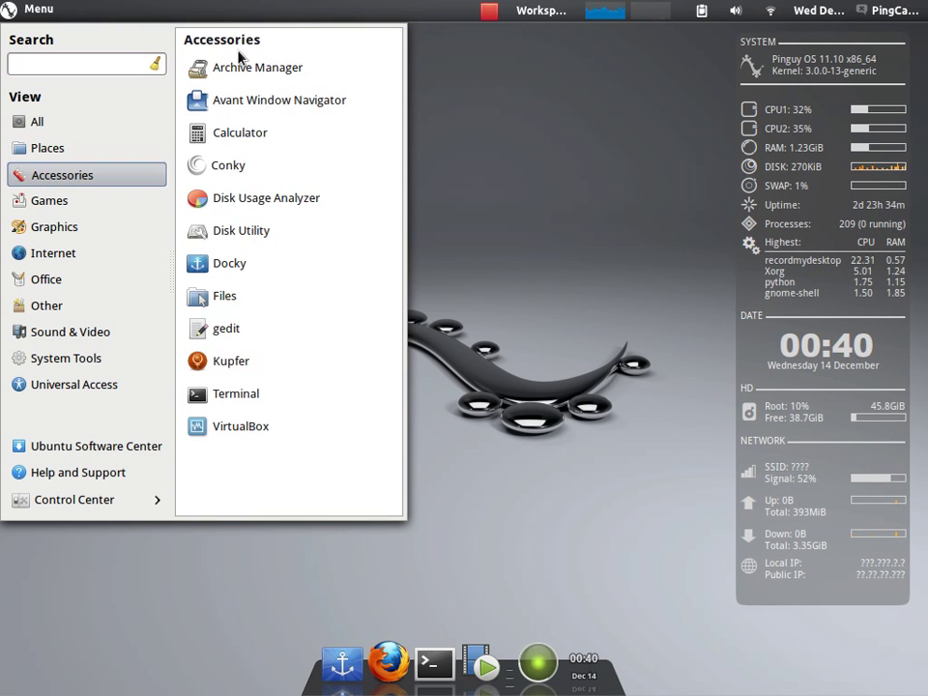
{"action": "left_click", "coordinate": [95, 207]}
{"action": "left_click", "coordinate": [75, 226]}
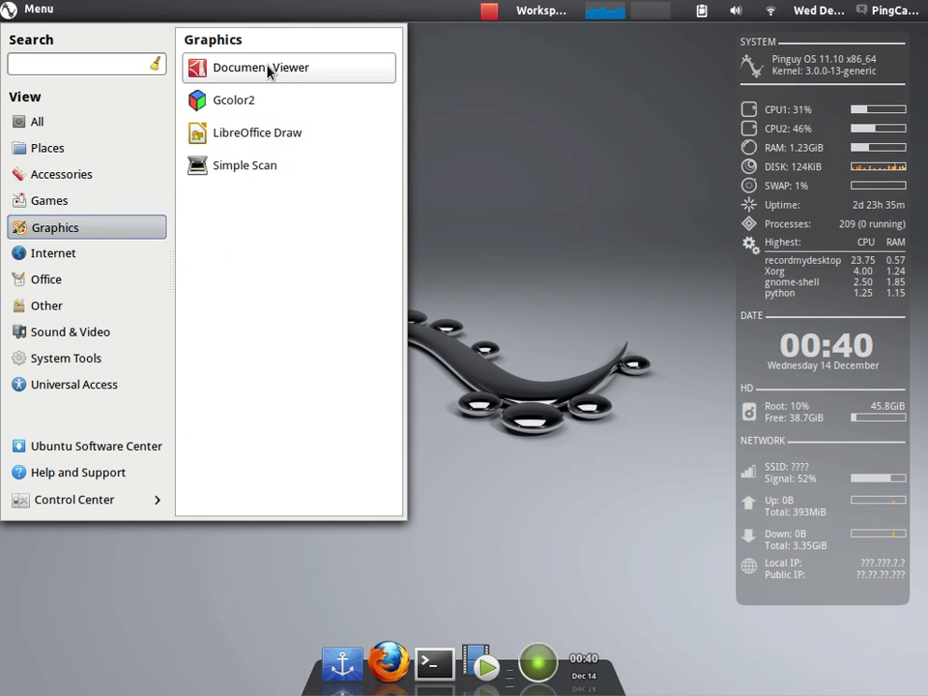
{"action": "left_click", "coordinate": [81, 257]}
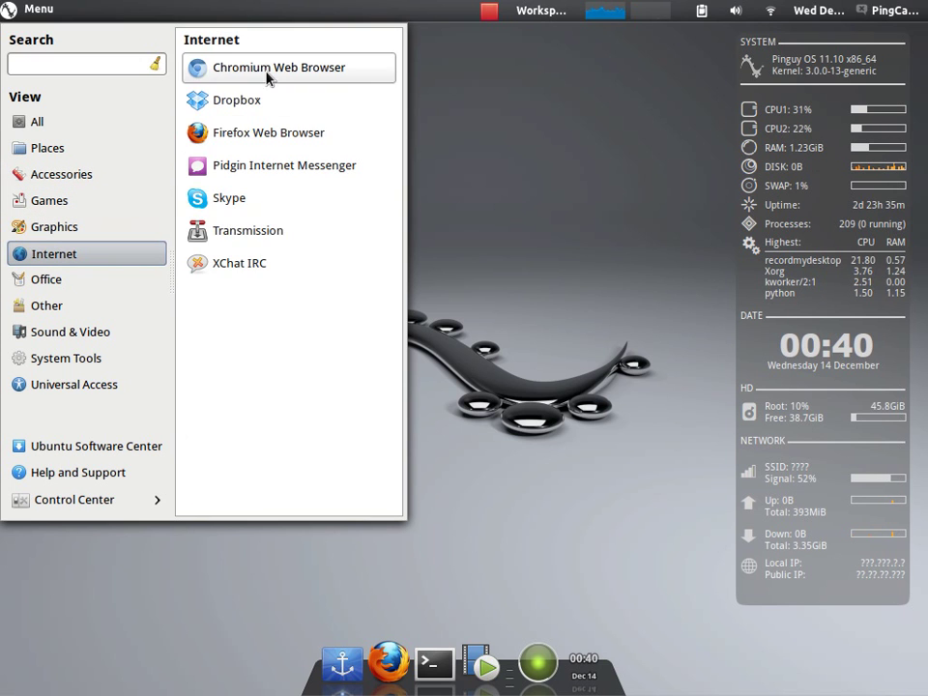
{"action": "left_click", "coordinate": [121, 281]}
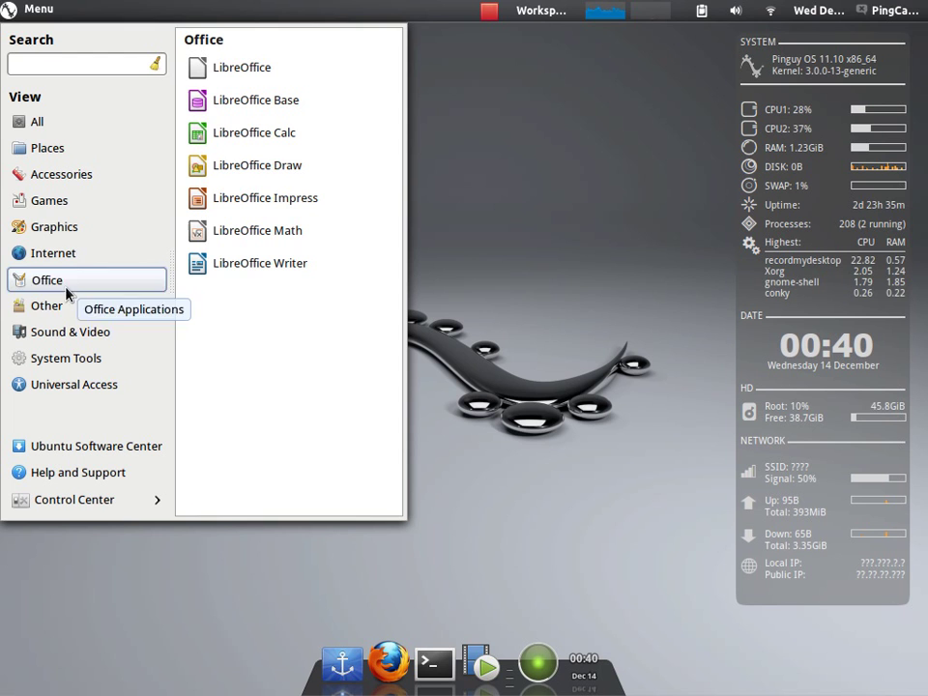
{"action": "left_click", "coordinate": [20, 123]}
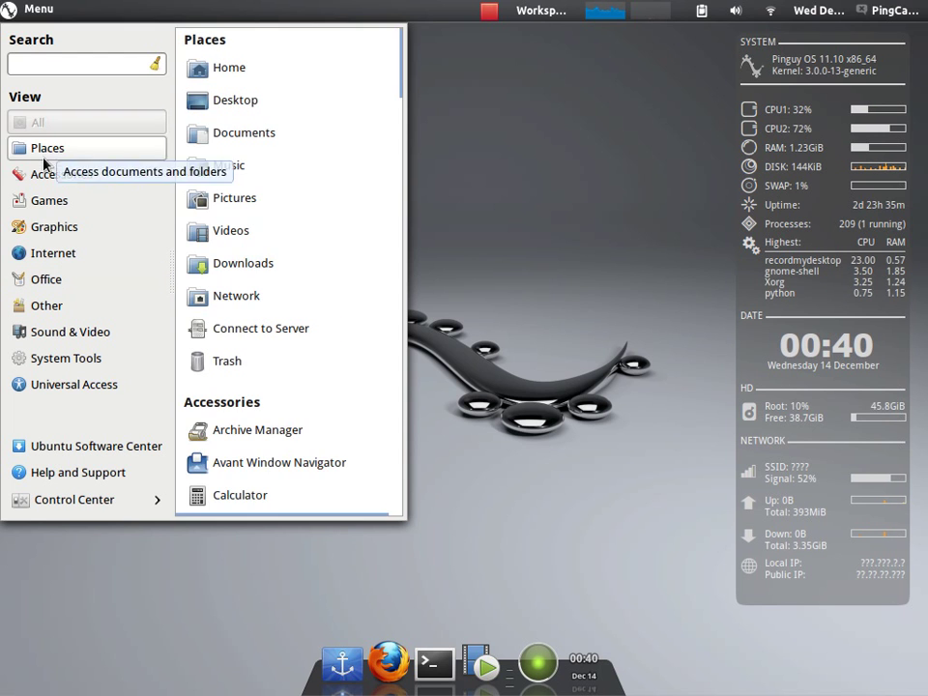
Launch Terminal from the Accessories category and enter the command sudo apt-get install 7zip without running it
{"action": "left_click", "coordinate": [42, 183]}
{"action": "left_click", "coordinate": [261, 389]}
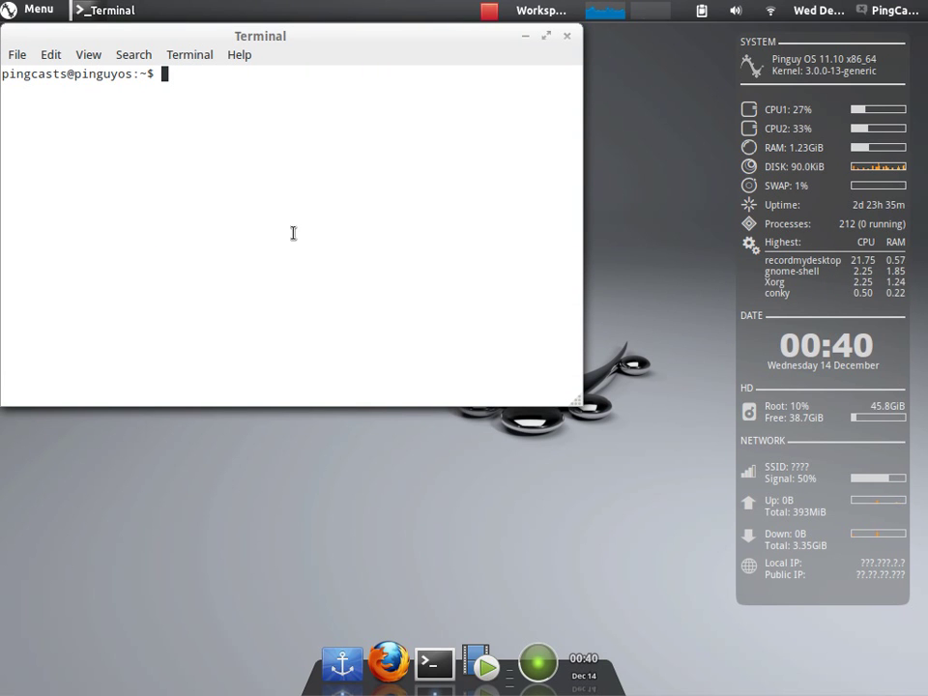
{"action": "type", "text": "sudo apt-ge"}
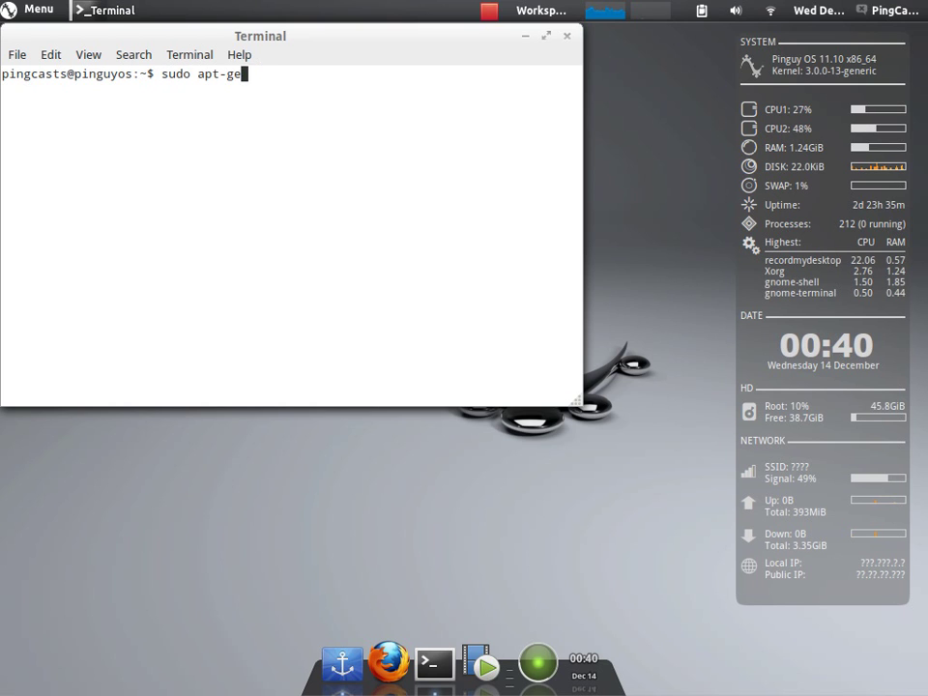
{"action": "type", "text": "t install 7zip"}
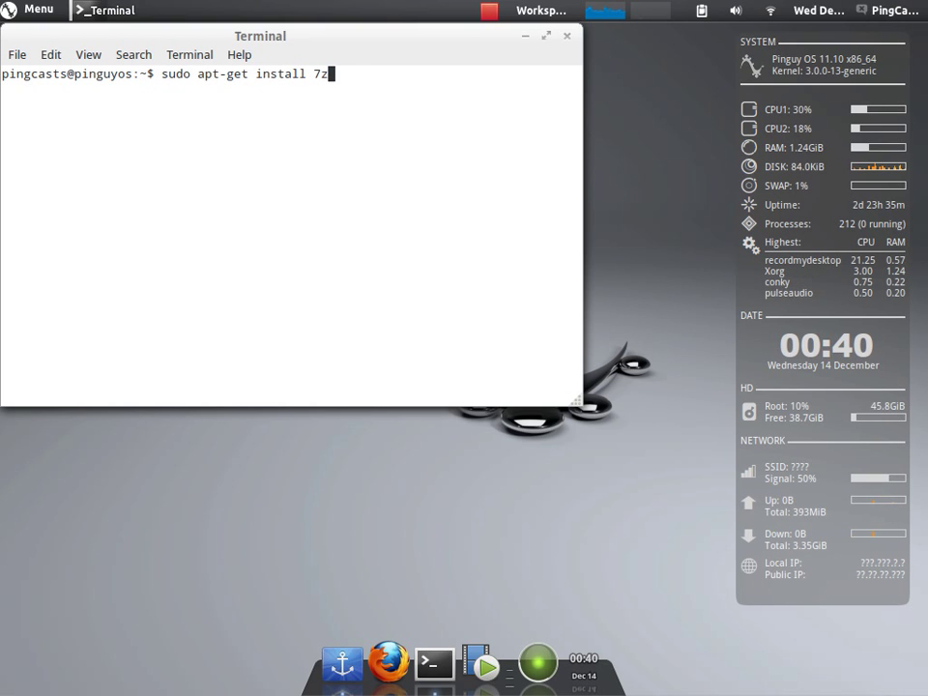
Erase the unexecuted install command and close the terminal with the exit command
{"action": "key", "text": "BackSpace"}
{"action": "key", "text": "BackSpace"}
{"action": "key", "text": "BackSpace"}
{"action": "key", "text": "BackSpace"}
{"action": "key", "text": "BackSpace"}
{"action": "key", "text": "BackSpace"}
{"action": "key", "text": "BackSpace"}
{"action": "key", "text": "BackSpace"}
{"action": "key", "text": "BackSpace"}
{"action": "key", "text": "BackSpace"}
{"action": "key", "text": "BackSpace"}
{"action": "key", "text": "BackSpace"}
{"action": "key", "text": "BackSpace"}
{"action": "key", "text": "BackSpace"}
{"action": "key", "text": "BackSpace"}
{"action": "key", "text": "BackSpace"}
{"action": "key", "text": "BackSpace"}
{"action": "key", "text": "BackSpace"}
{"action": "key", "text": "BackSpace"}
{"action": "key", "text": "BackSpace"}
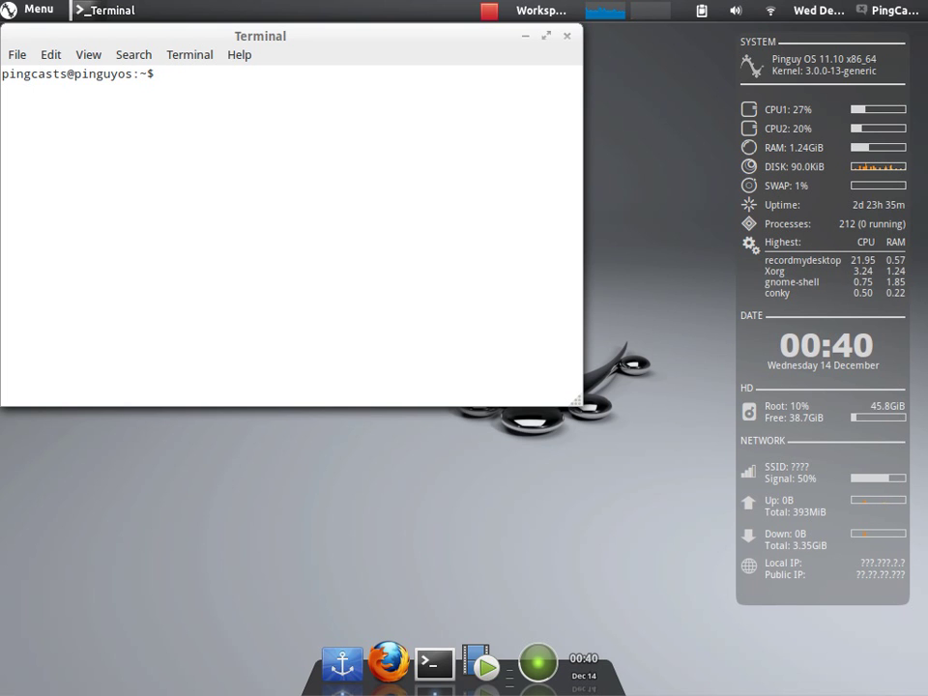
{"action": "type", "text": "exit"}
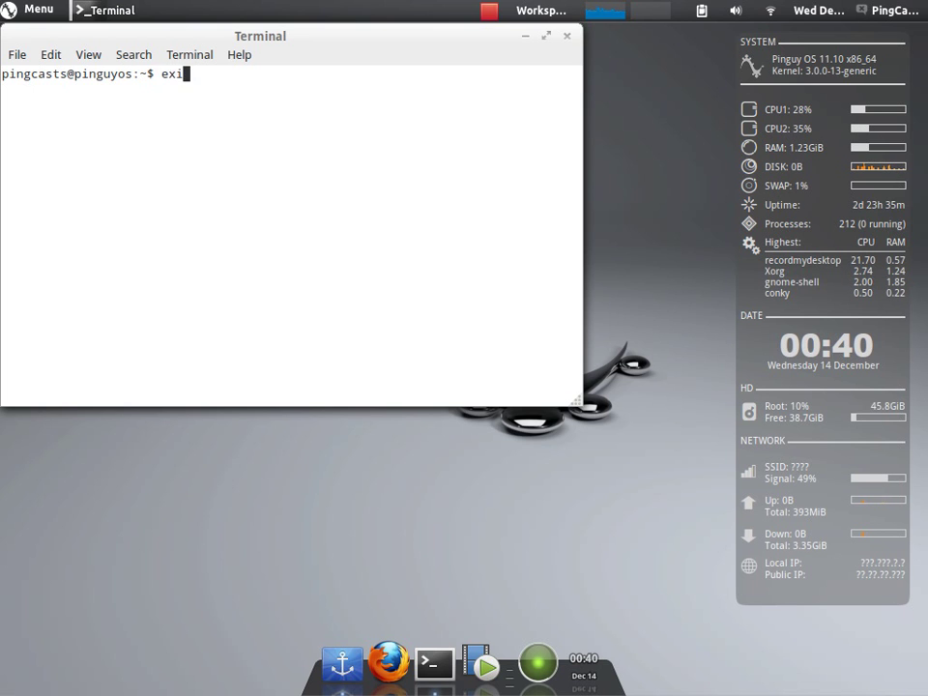
{"action": "key", "text": "Return"}
Browse the main menu's categories from Graphics through Internet, Office, Other, Sound & Video and System Tools to Universal Access
{"action": "left_click", "coordinate": [42, 9]}
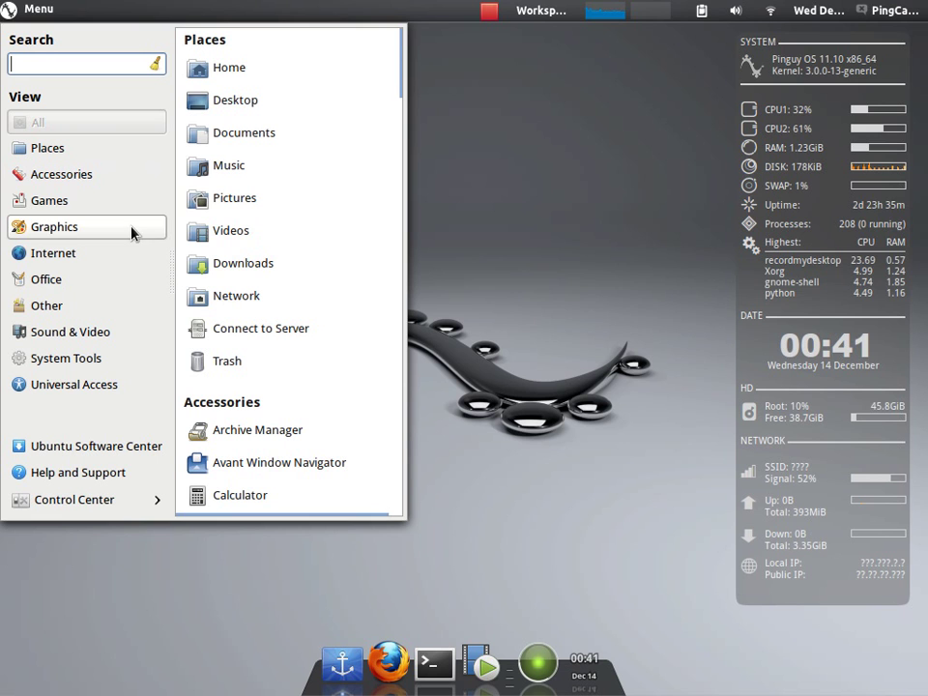
{"action": "left_click", "coordinate": [65, 229]}
{"action": "left_click", "coordinate": [59, 253]}
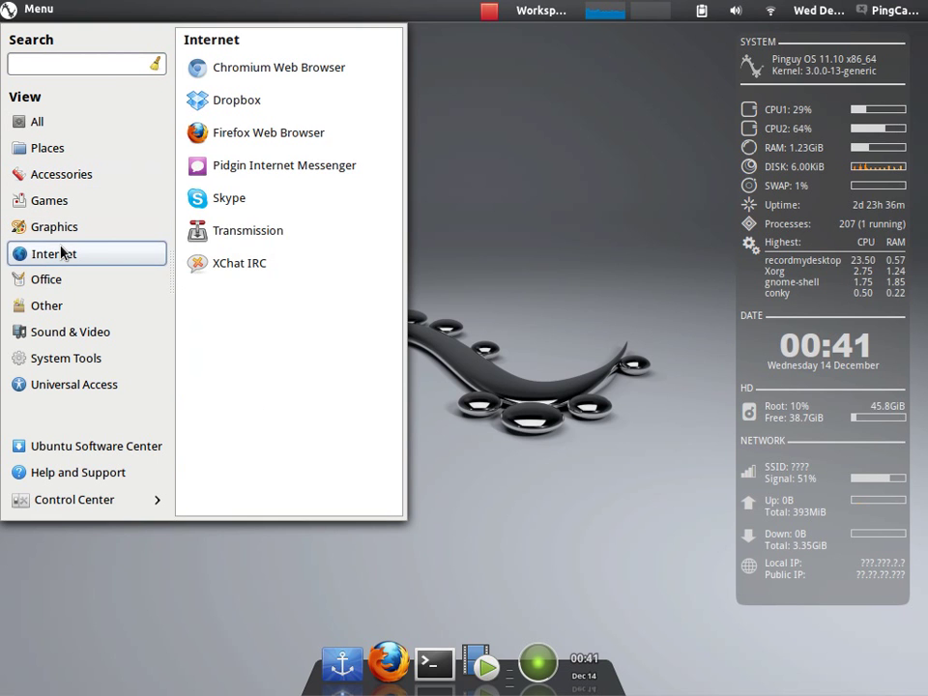
{"action": "left_click", "coordinate": [44, 281]}
{"action": "left_click", "coordinate": [46, 308]}
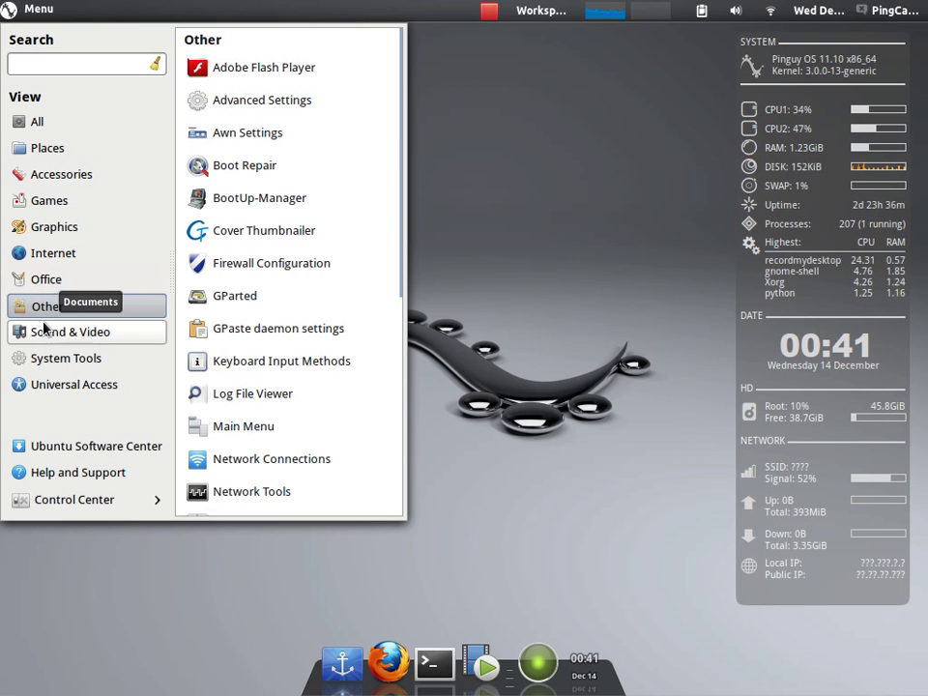
{"action": "left_click", "coordinate": [44, 333]}
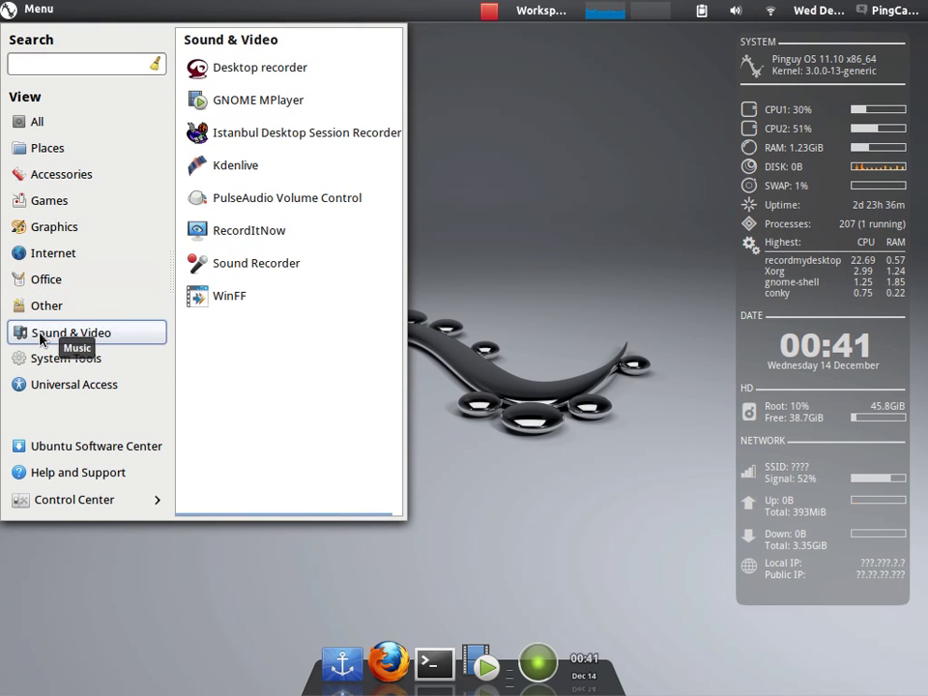
{"action": "left_click", "coordinate": [34, 358]}
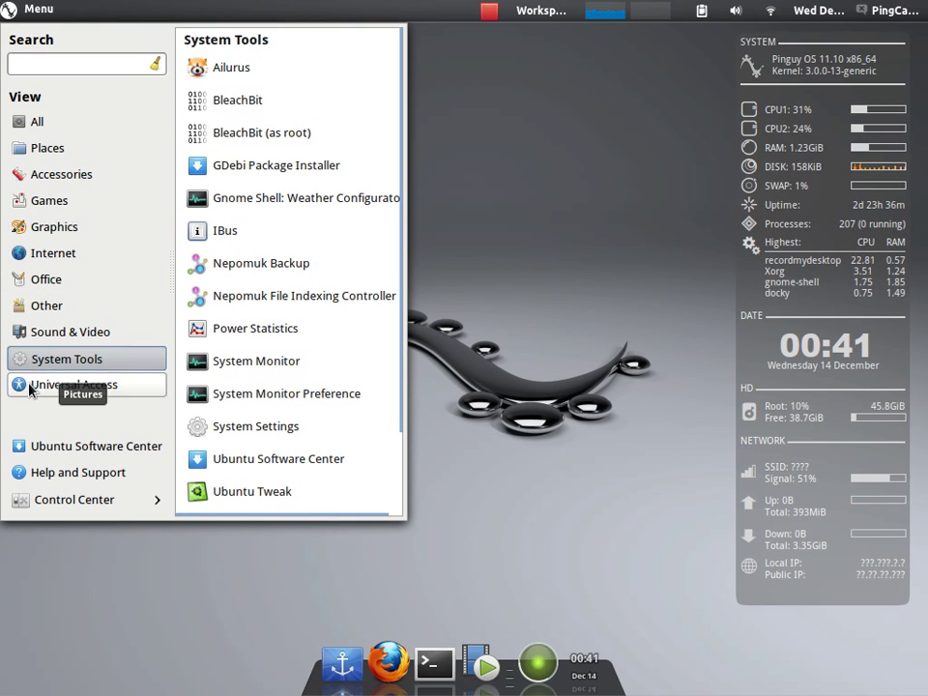
{"action": "left_click", "coordinate": [37, 377]}
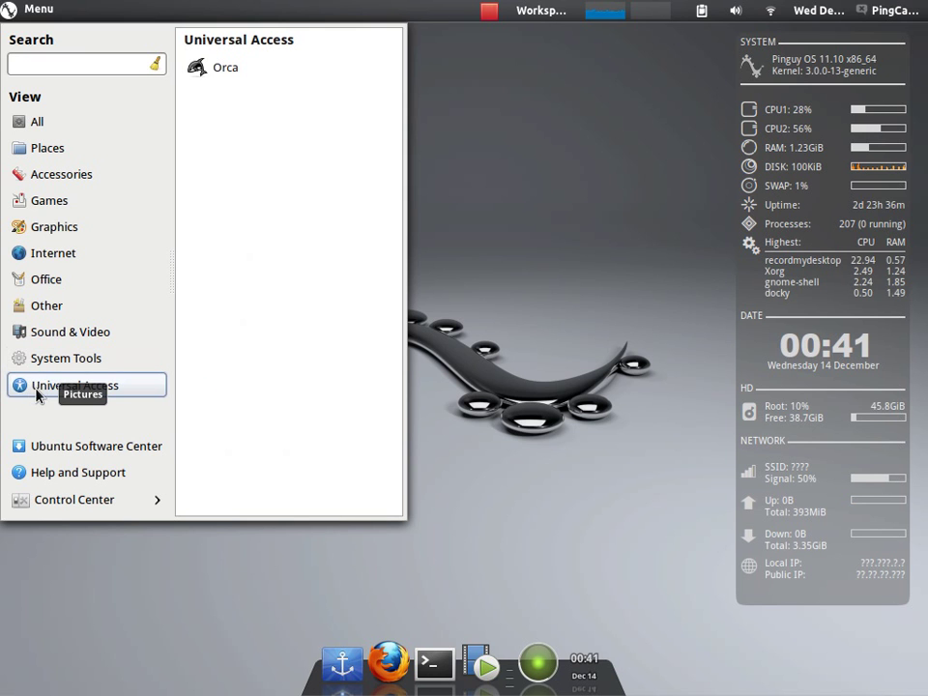
Open Ubuntu Software Center, search its Accessories category for firefox, clear the search and return to the start page
{"action": "left_click", "coordinate": [34, 433]}
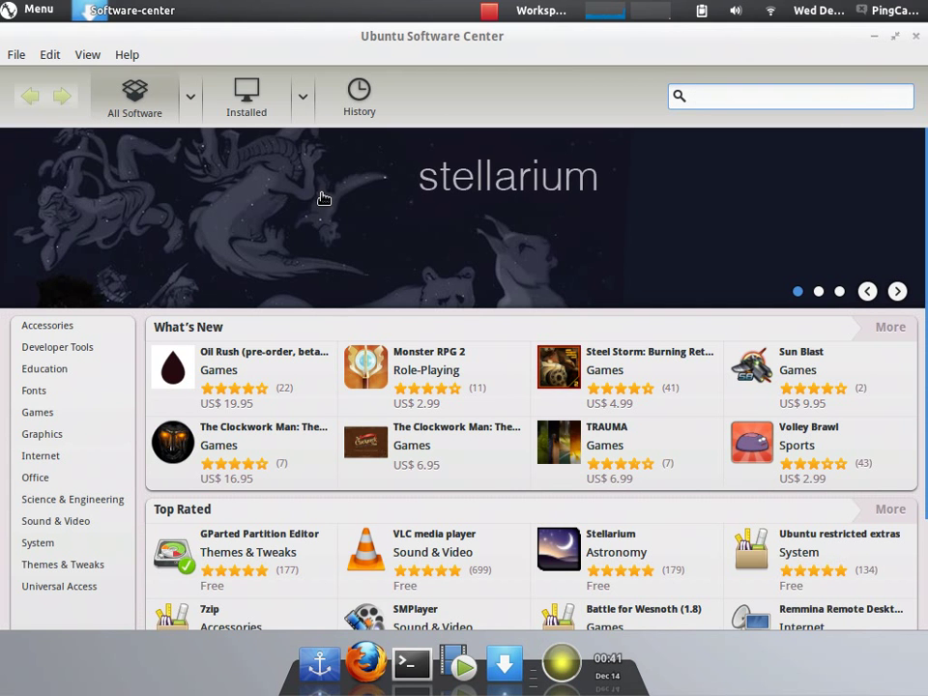
{"action": "left_click", "coordinate": [77, 325]}
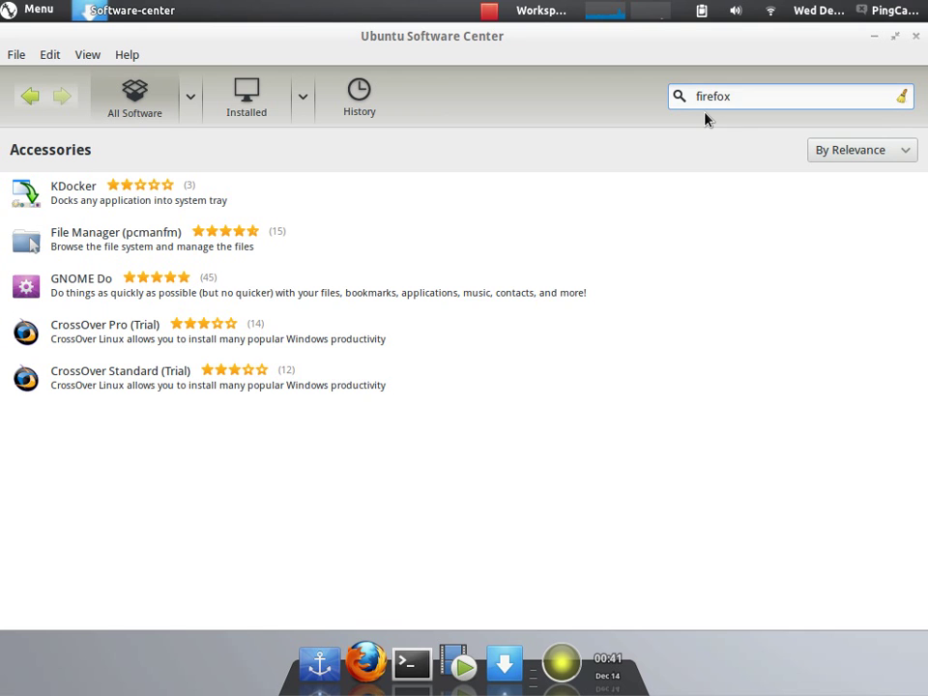
{"action": "key", "text": "BackSpace"}
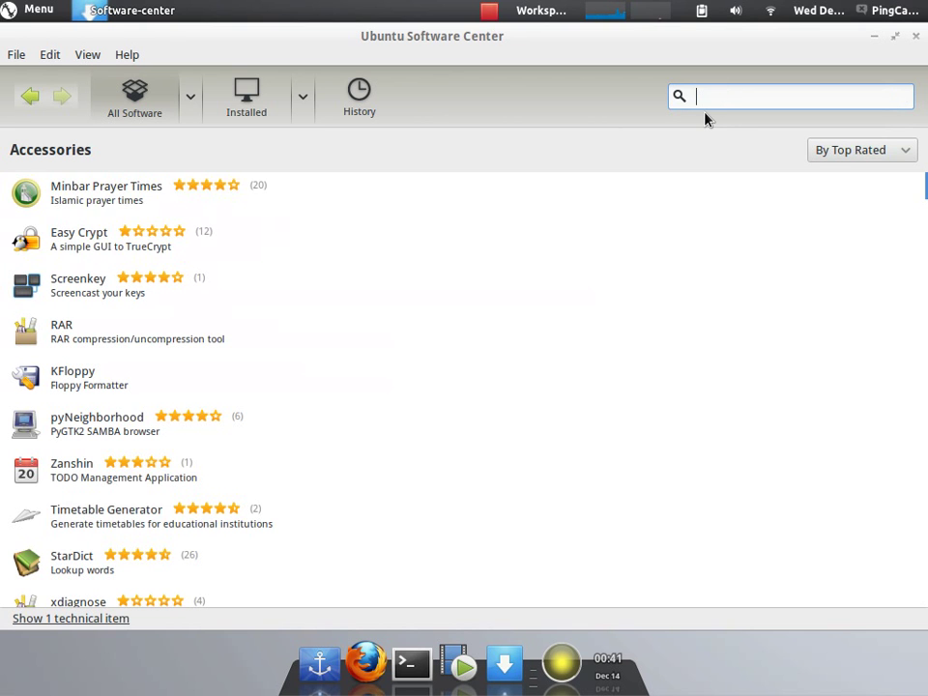
{"action": "left_click", "coordinate": [29, 94]}
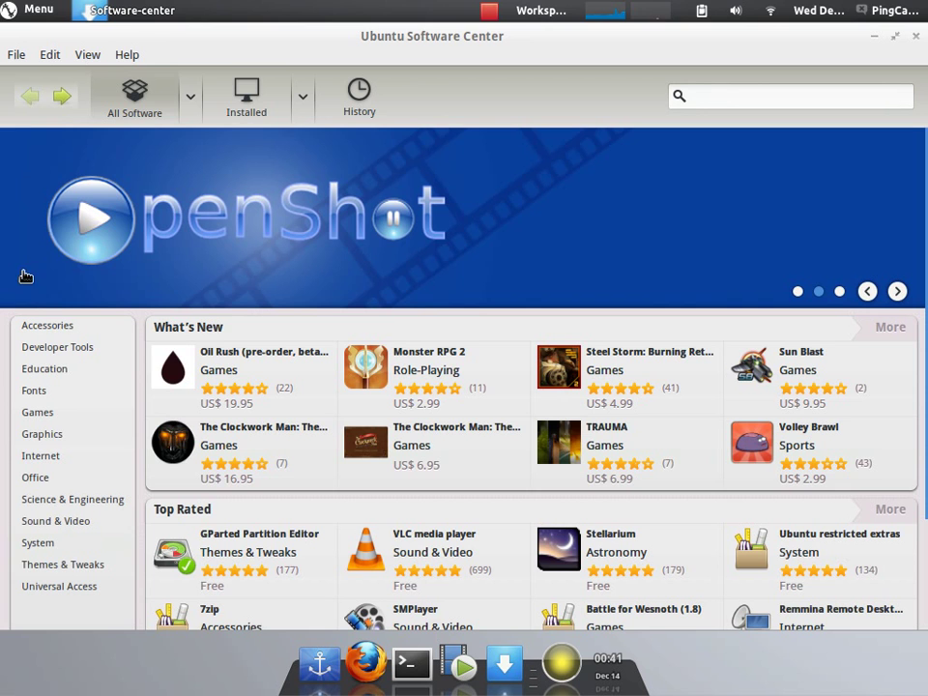
Search all software for 7zip, open its details page, and examine the description, add-ons and user reviews
{"action": "left_click", "coordinate": [737, 105]}
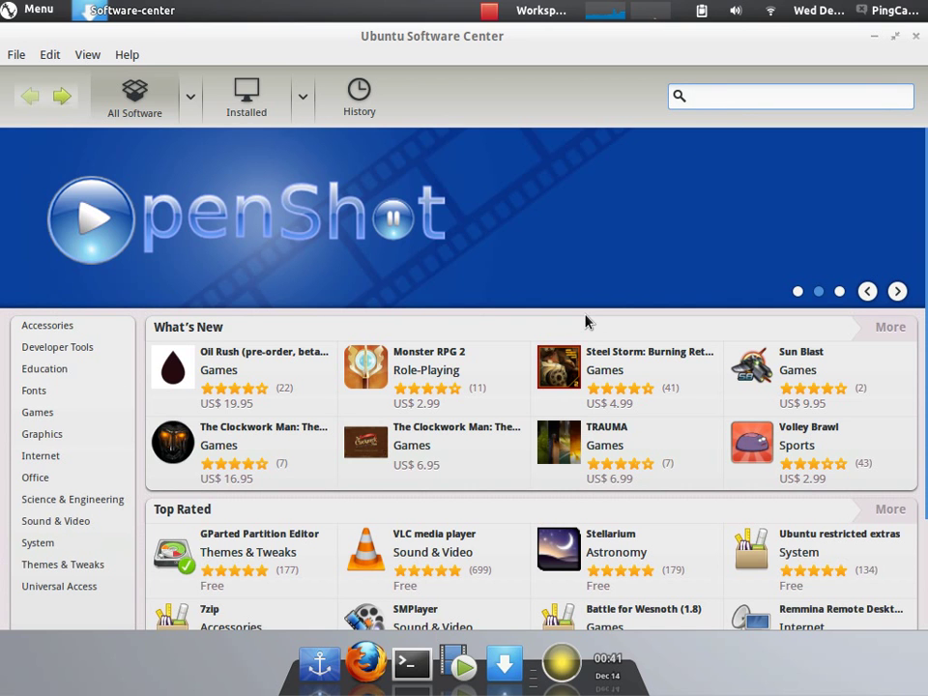
{"action": "type", "text": "7zip"}
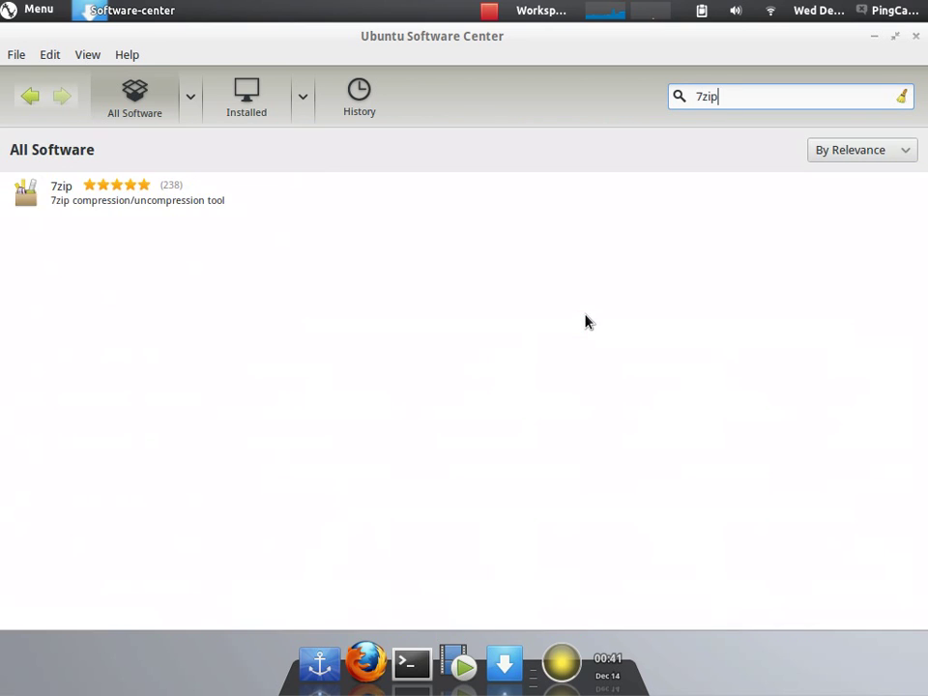
{"action": "left_click", "coordinate": [228, 205]}
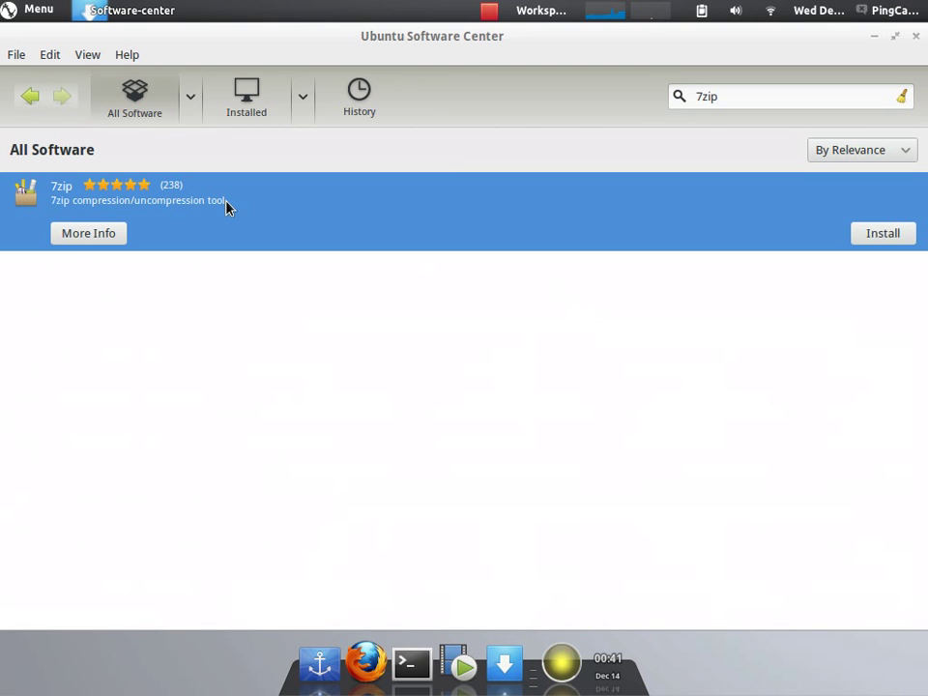
{"action": "left_click", "coordinate": [104, 235]}
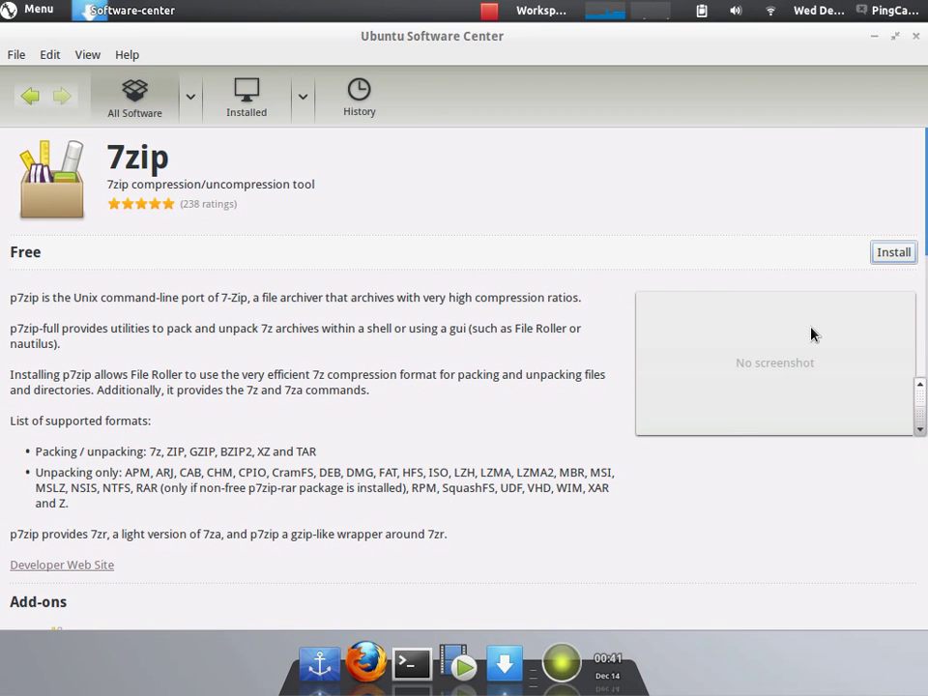
{"action": "scroll", "coordinate": [259, 389], "scroll_direction": "down", "scroll_amount": 5}
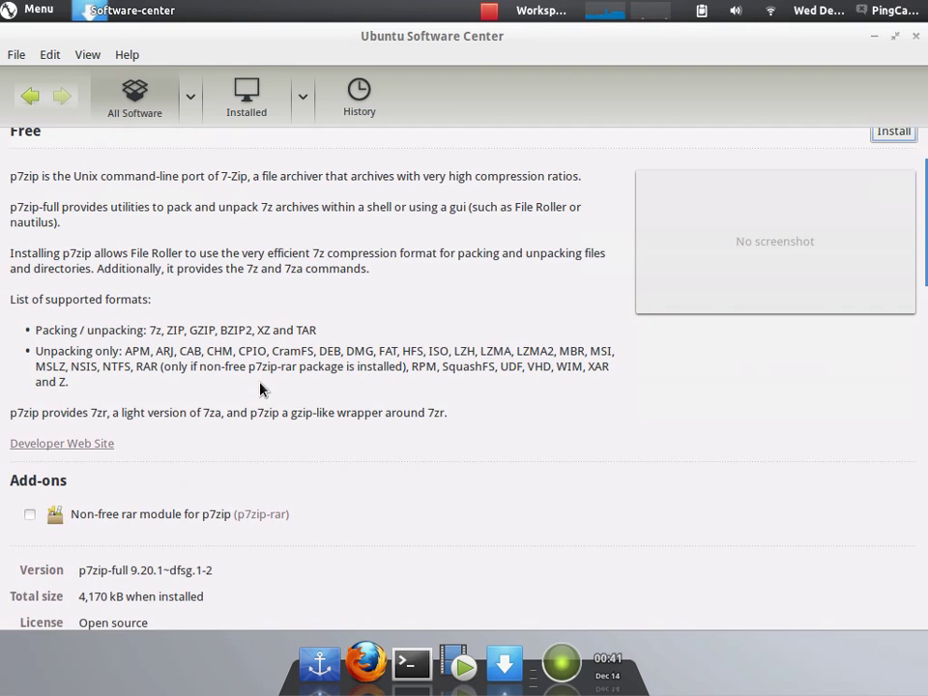
{"action": "scroll", "coordinate": [259, 385], "scroll_direction": "down", "scroll_amount": 5}
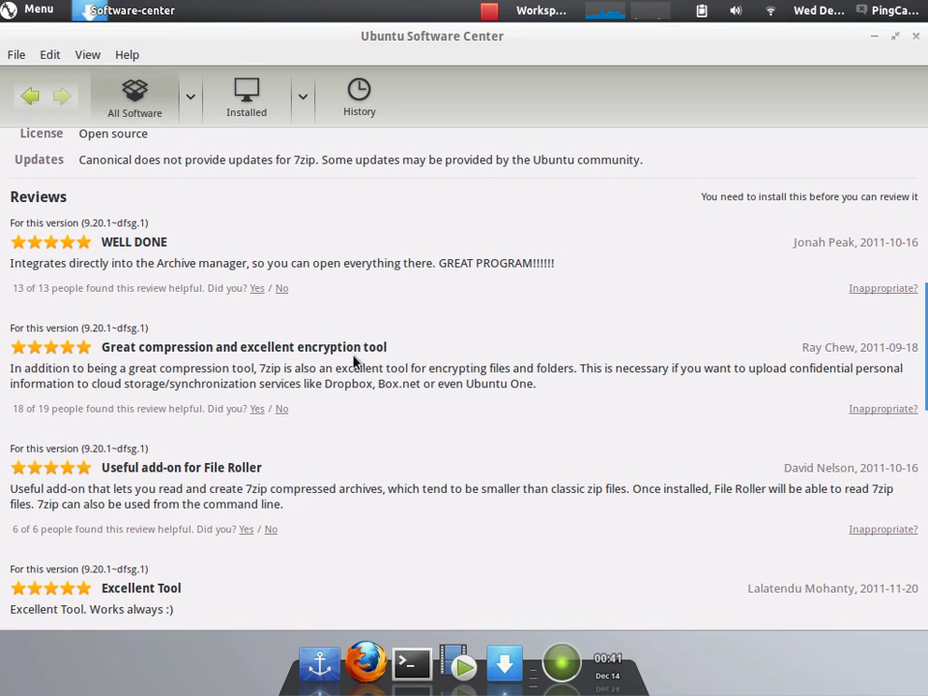
{"action": "scroll", "coordinate": [468, 336], "scroll_direction": "up", "scroll_amount": 11}
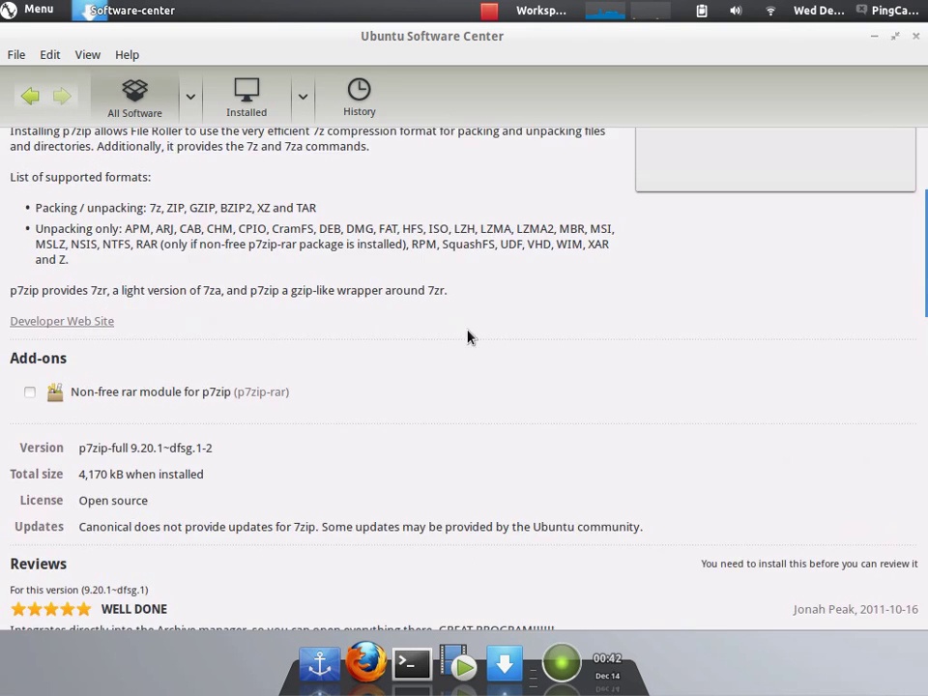
Install 7zip, authenticating with the account password
{"action": "left_click", "coordinate": [878, 255]}
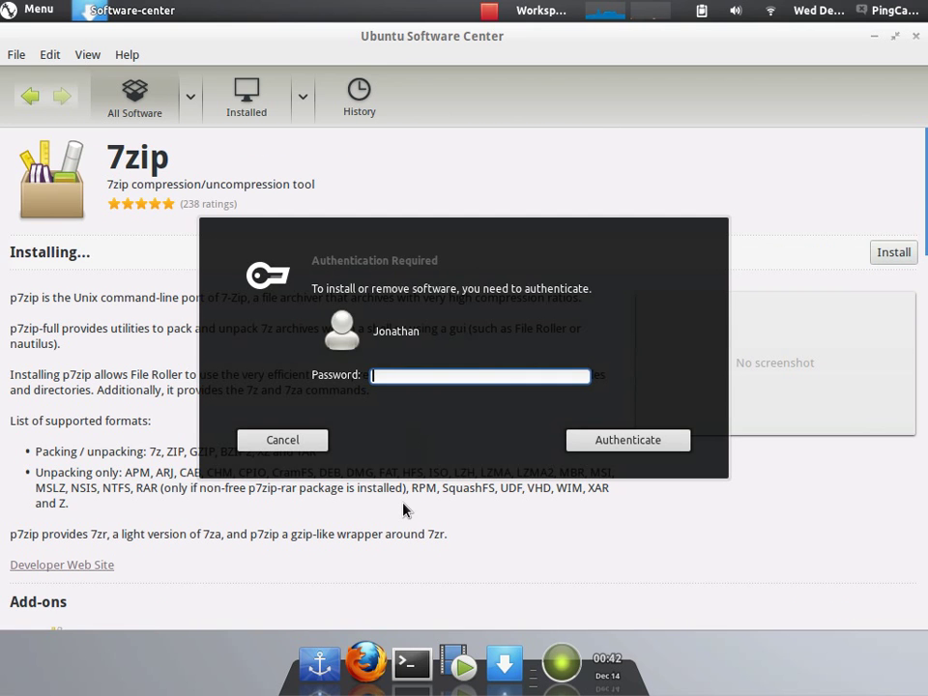
{"action": "type", "text": "••••••••••"}
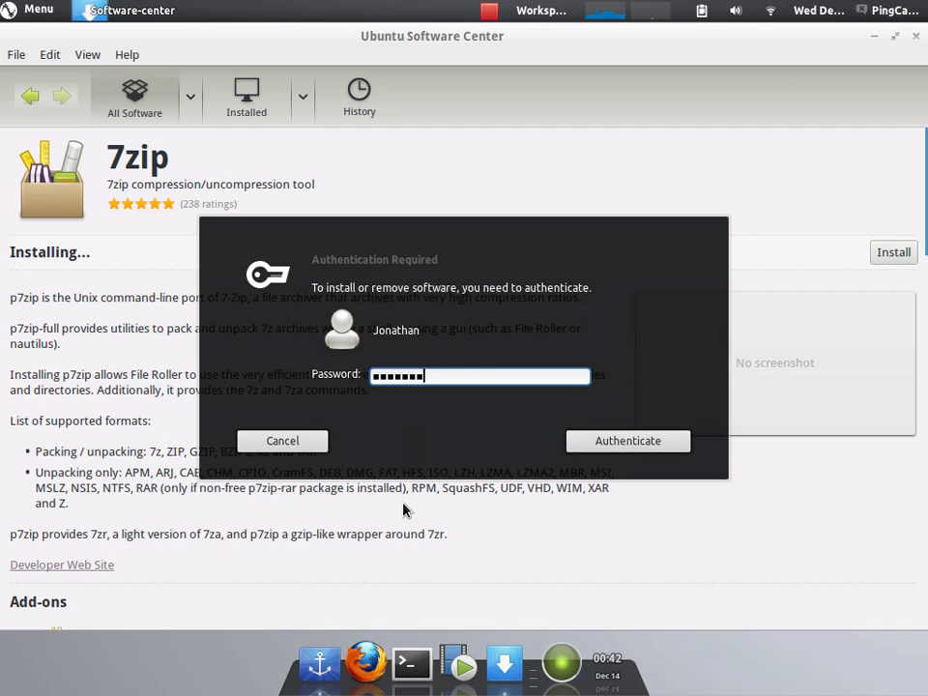
{"action": "key", "text": "Return"}
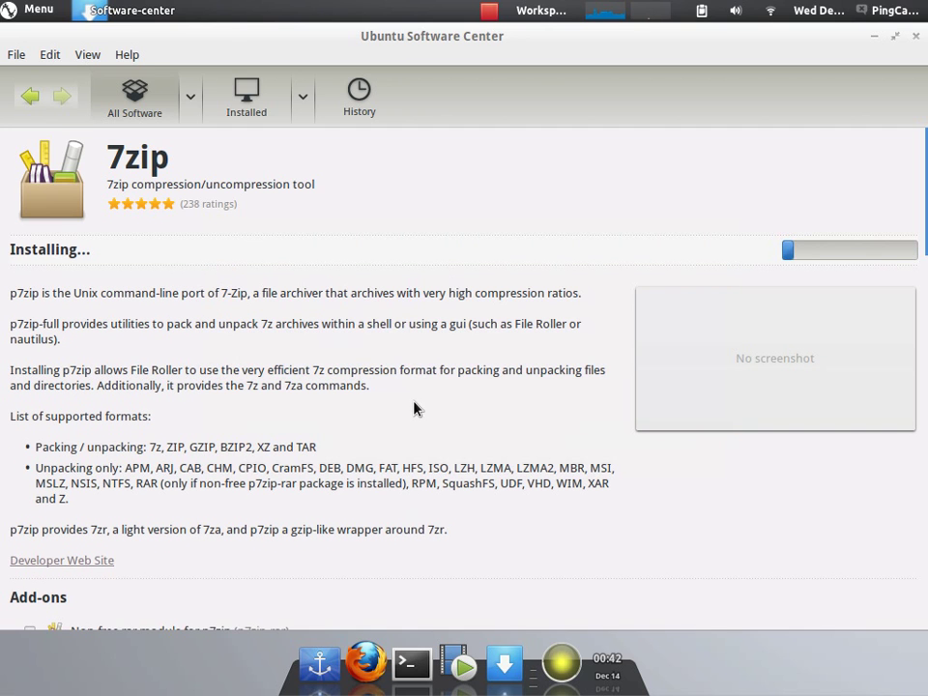
{"action": "left_click", "coordinate": [489, 11]}
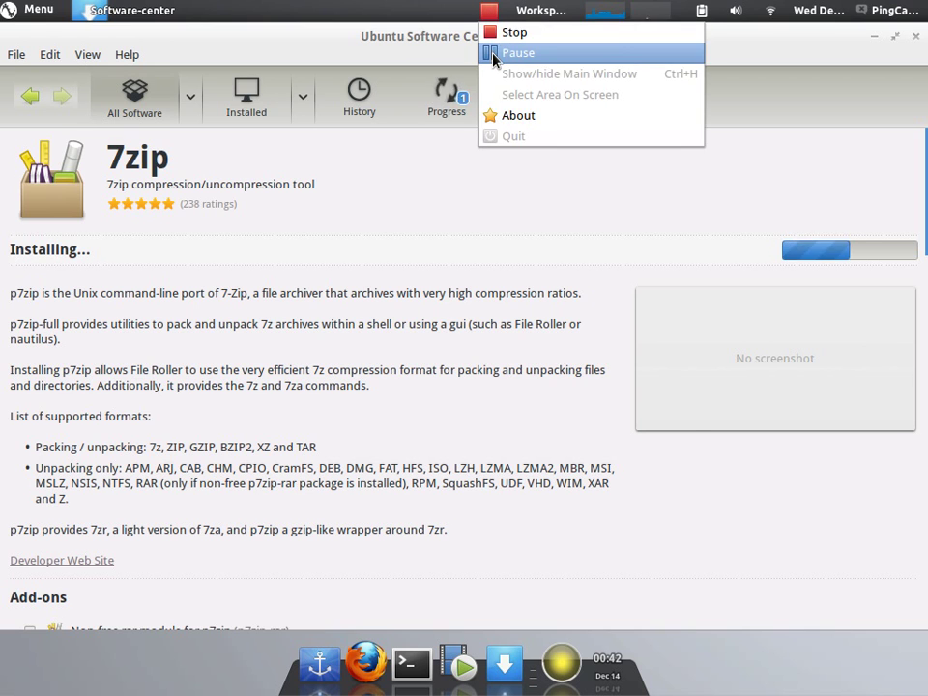
{"action": "left_click", "coordinate": [490, 245]}
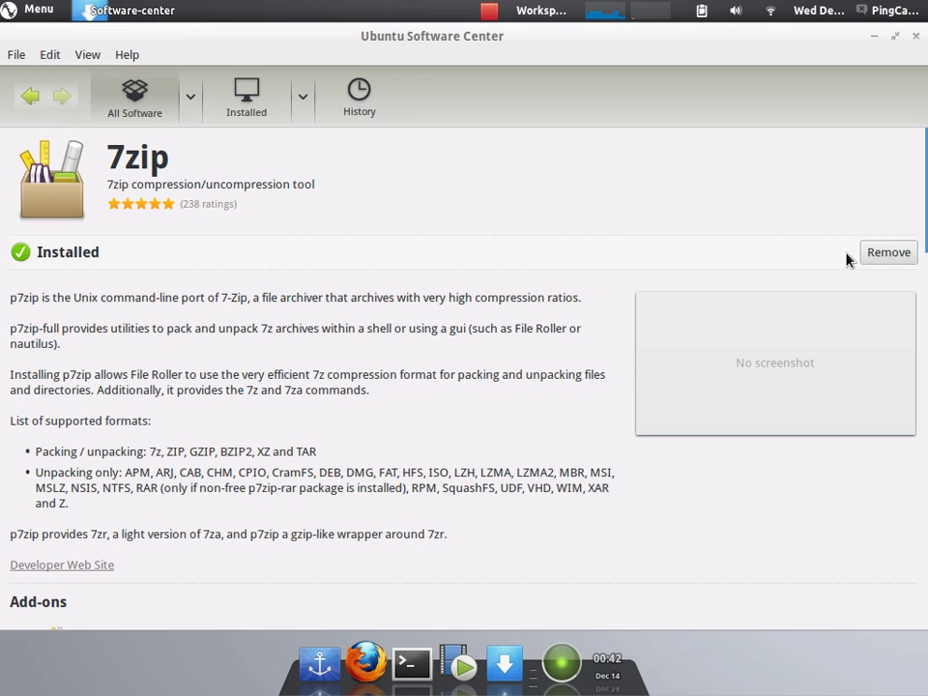
Remove 7zip together with the dependent file-roller archive manager, and close Ubuntu Software Center
{"action": "left_click", "coordinate": [887, 254]}
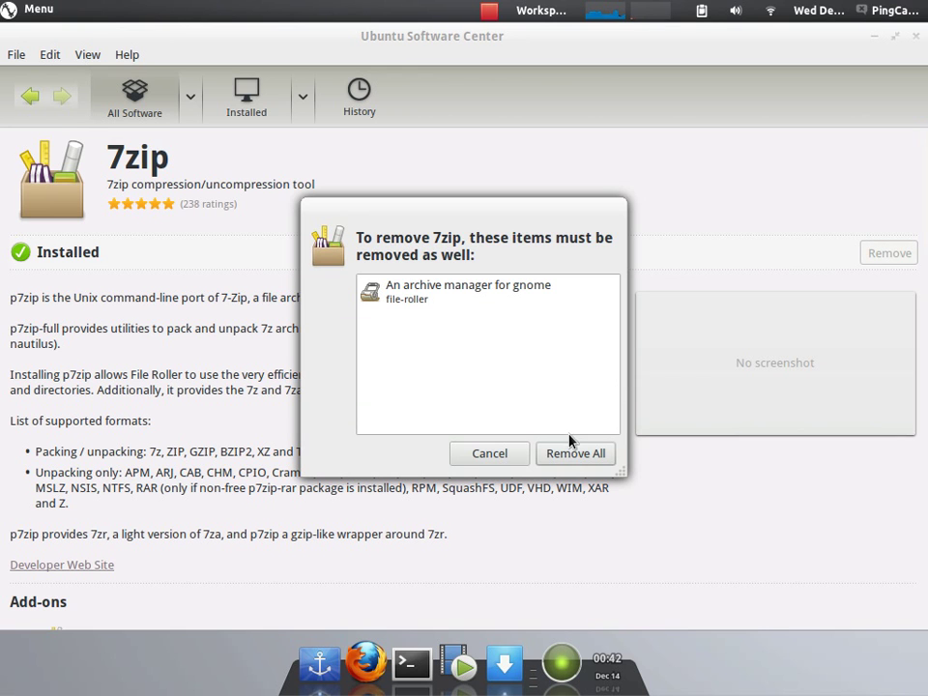
{"action": "left_click", "coordinate": [571, 453]}
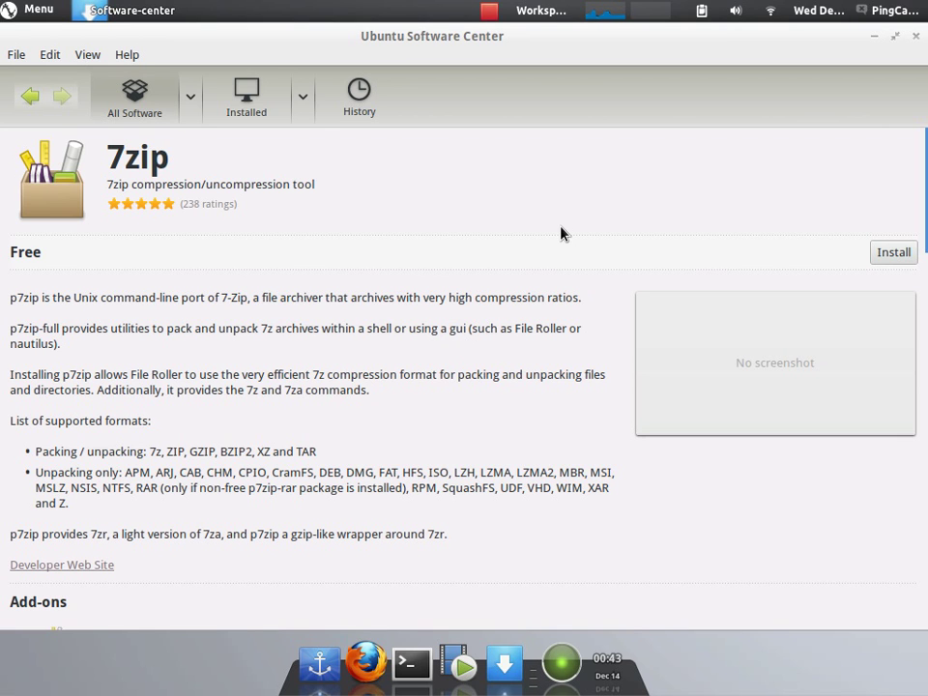
{"action": "left_click", "coordinate": [916, 36]}
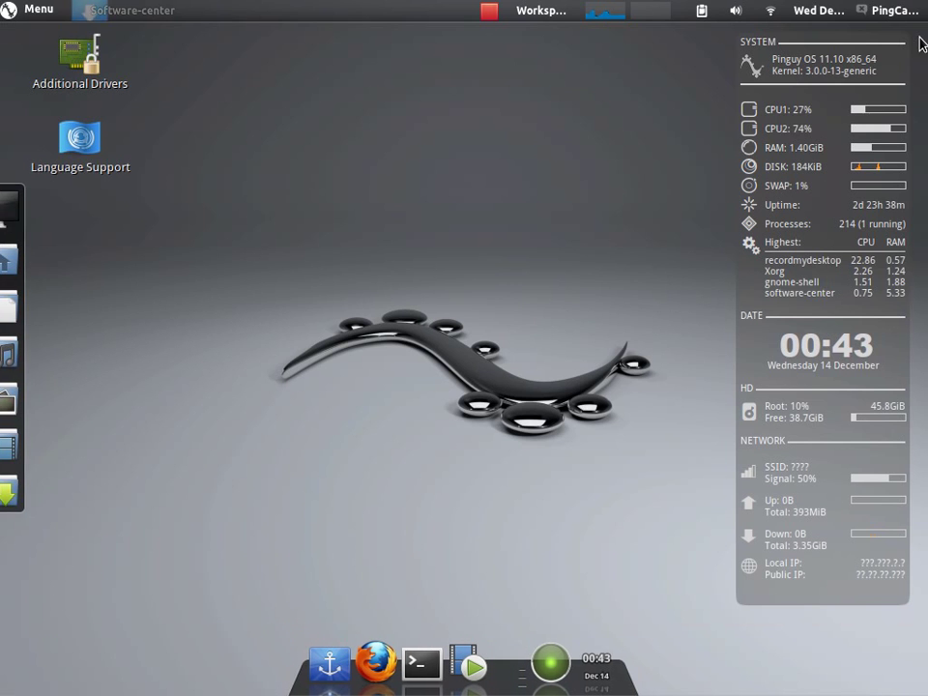